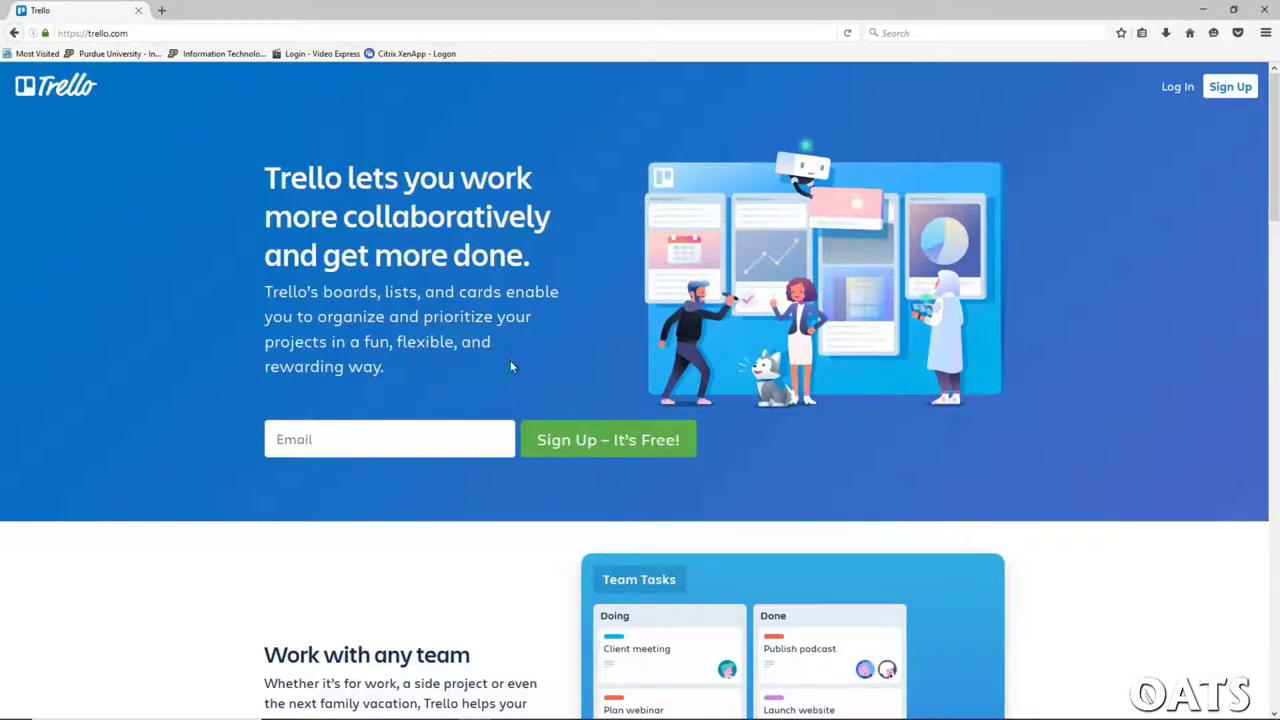
- Scroll down through the trello.com home page's feature sections and back up
{"action": "scroll", "coordinate": [511, 385], "scroll_direction": "down", "scroll_amount": 5}
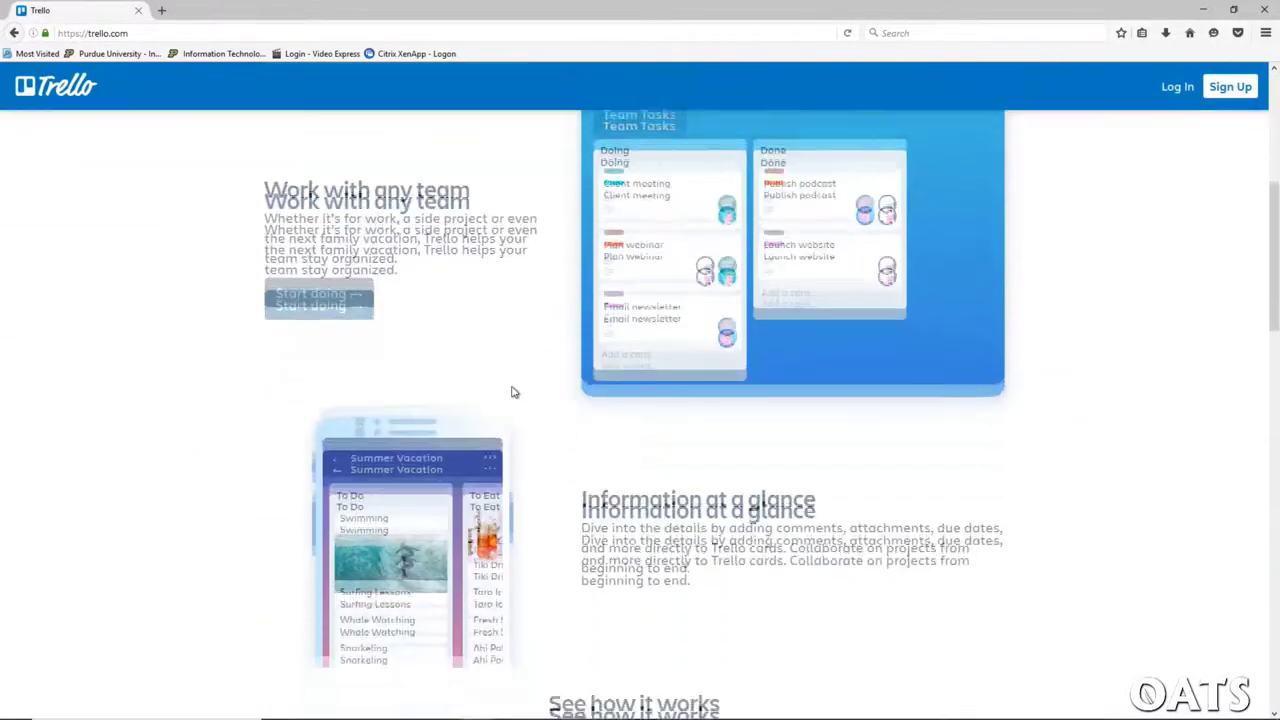
{"action": "scroll", "coordinate": [511, 392], "scroll_direction": "down", "scroll_amount": 3}
{"action": "scroll", "coordinate": [511, 392], "scroll_direction": "down", "scroll_amount": 1}
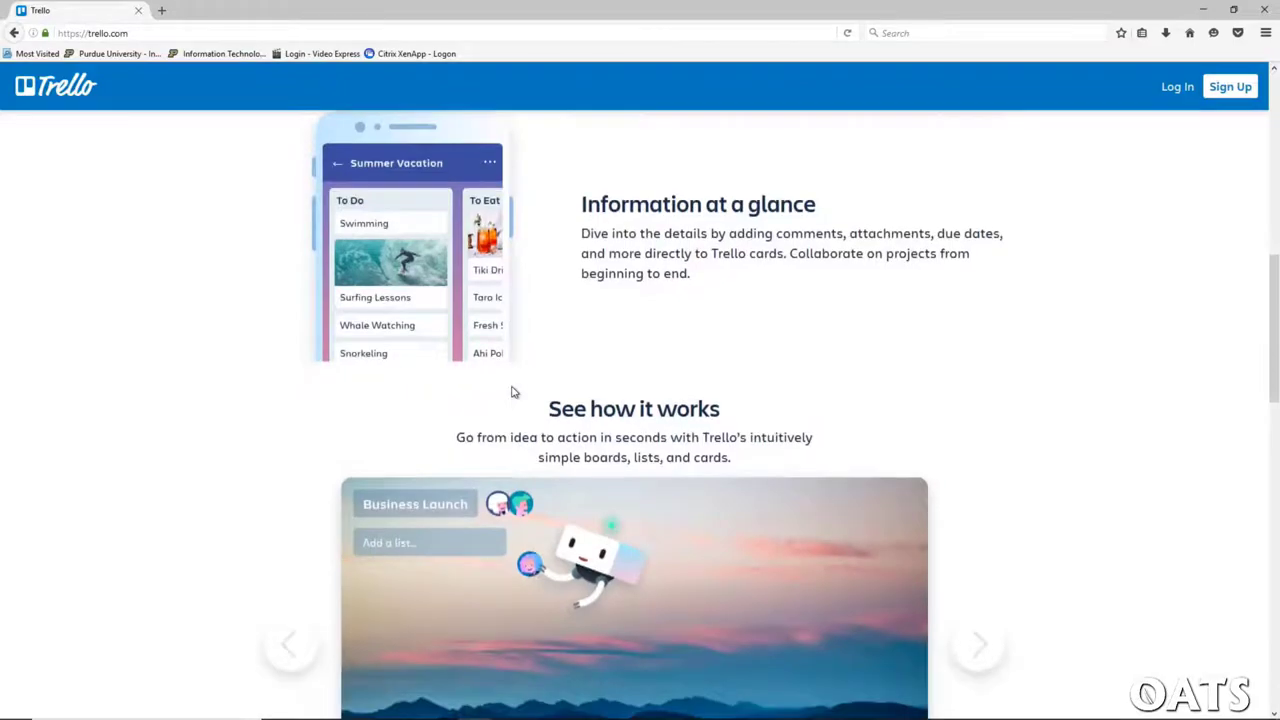
{"action": "scroll", "coordinate": [523, 383], "scroll_direction": "down", "scroll_amount": 2}
{"action": "scroll", "coordinate": [522, 388], "scroll_direction": "down", "scroll_amount": 2}
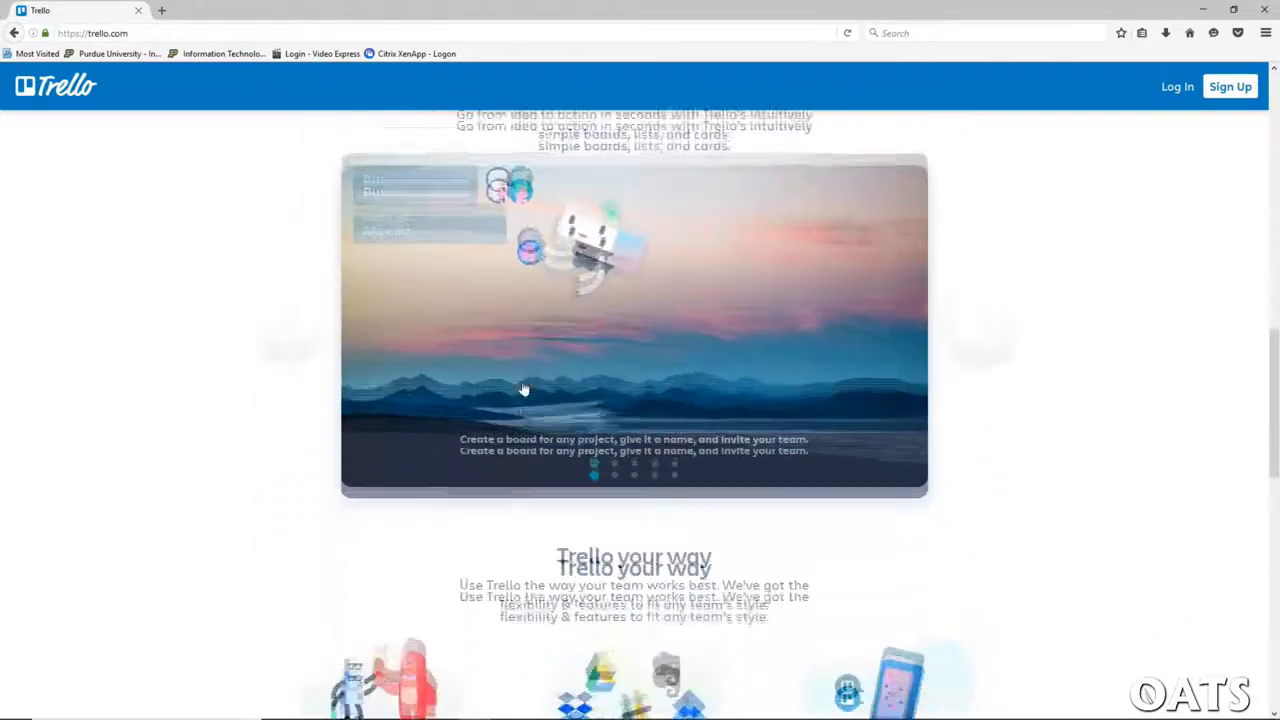
{"action": "scroll", "coordinate": [522, 388], "scroll_direction": "down", "scroll_amount": 4}
{"action": "scroll", "coordinate": [522, 388], "scroll_direction": "down", "scroll_amount": 3}
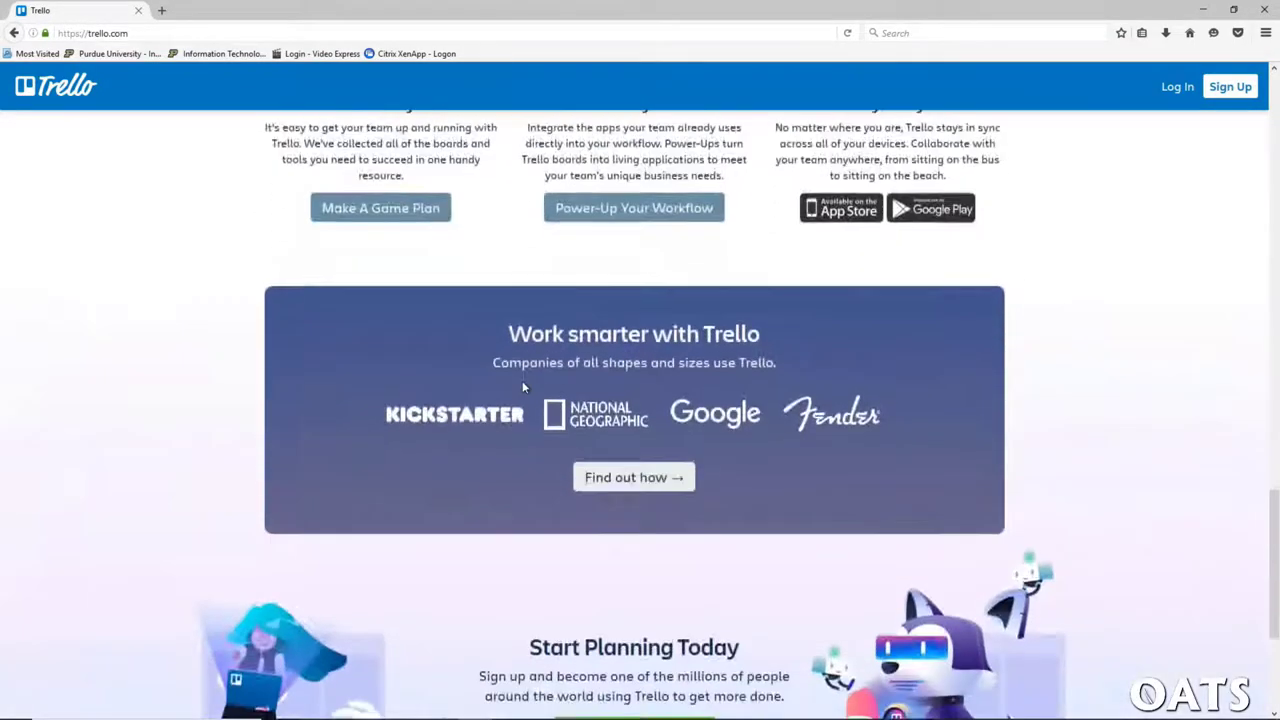
{"action": "scroll", "coordinate": [522, 388], "scroll_direction": "down", "scroll_amount": 3}
{"action": "scroll", "coordinate": [520, 388], "scroll_direction": "up", "scroll_amount": 7}
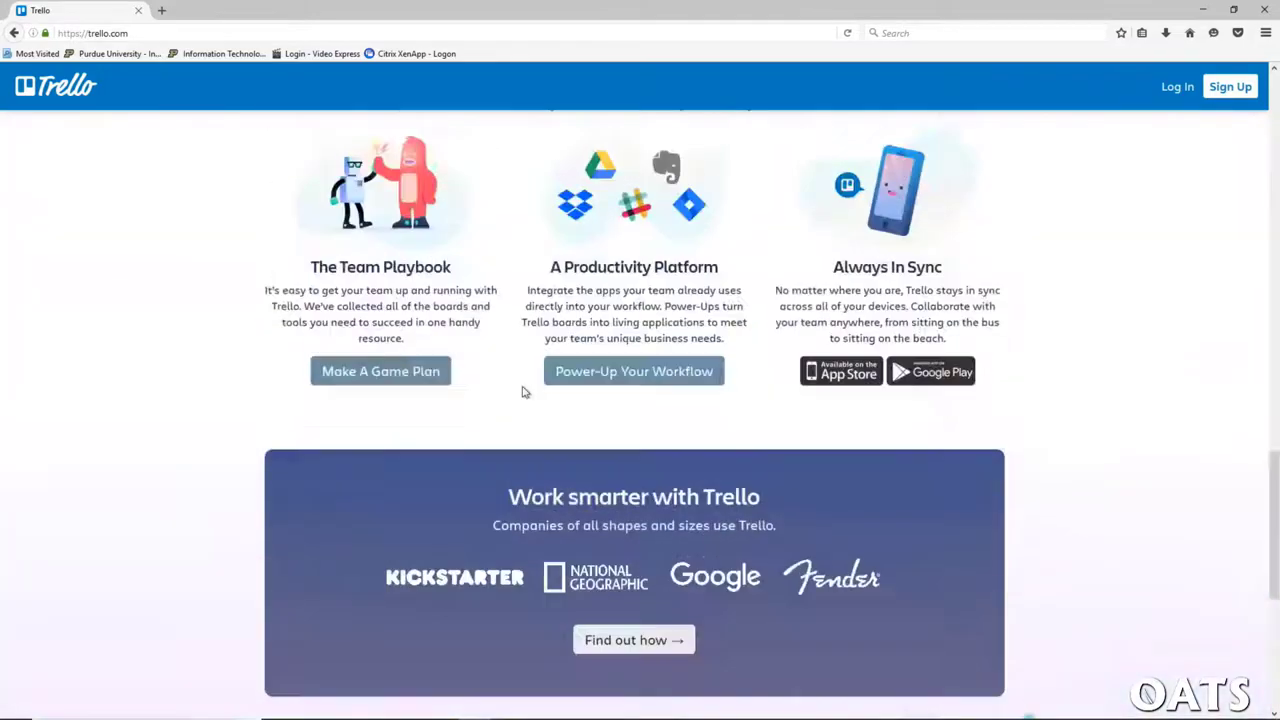
{"action": "scroll", "coordinate": [520, 392], "scroll_direction": "up", "scroll_amount": 9}
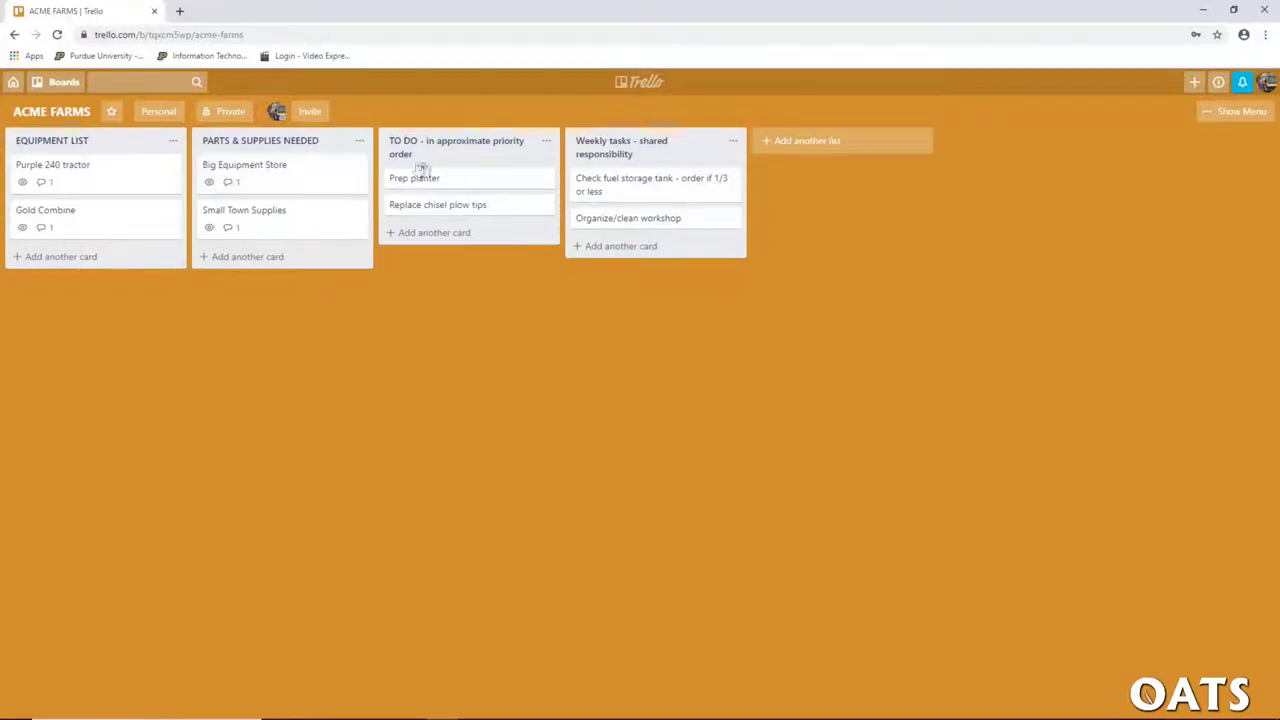
- Open the Purple 240 tractor card and post the comment 'oil changed on 3/16/19'
{"action": "left_click", "coordinate": [53, 170]}
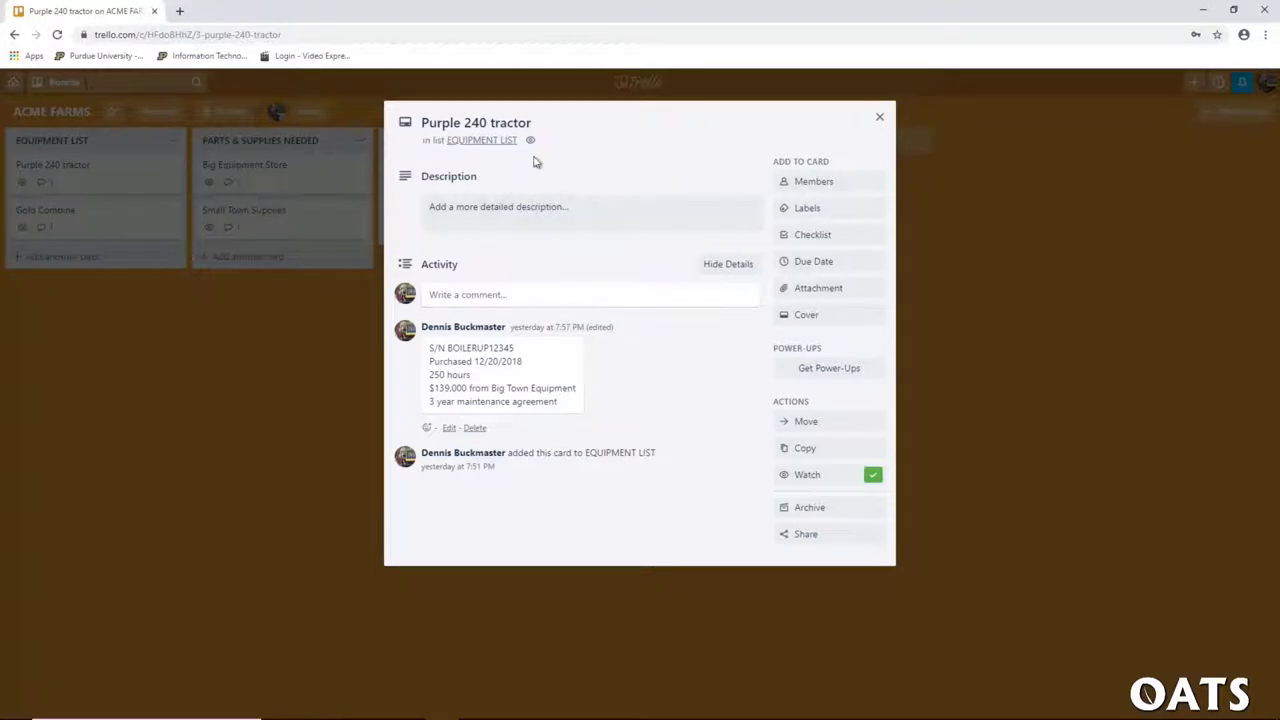
{"action": "left_click", "coordinate": [484, 294]}
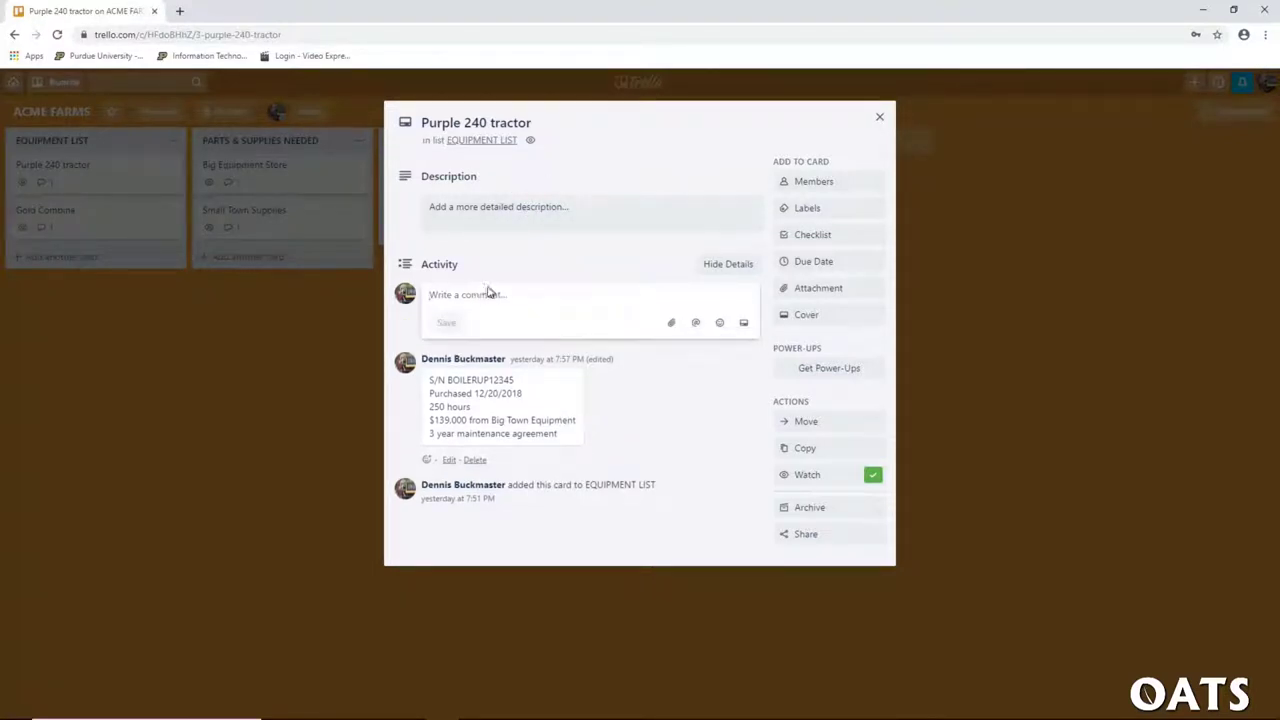
{"action": "type", "text": "oil cha"}
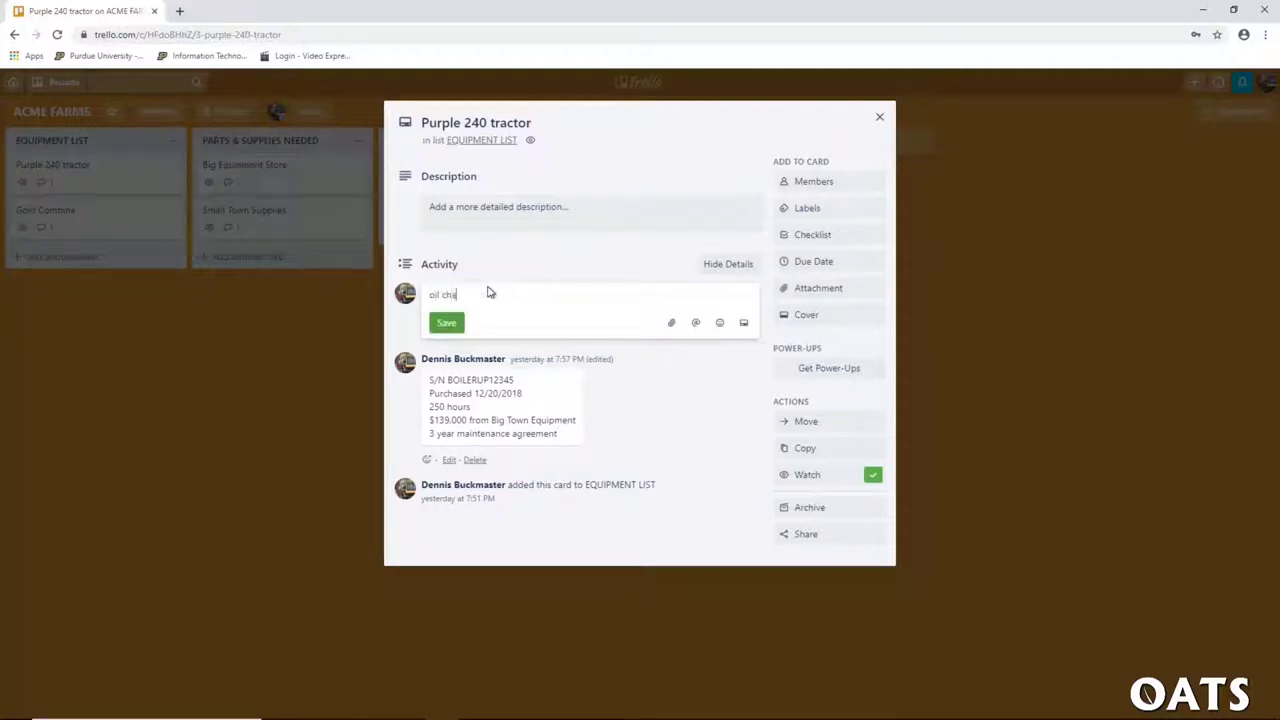
{"action": "type", "text": "nag"}
{"action": "key", "text": "BackSpace"}
{"action": "key", "text": "BackSpace"}
{"action": "type", "text": "ged on 8/16/21"}
{"action": "left_click", "coordinate": [447, 330]}
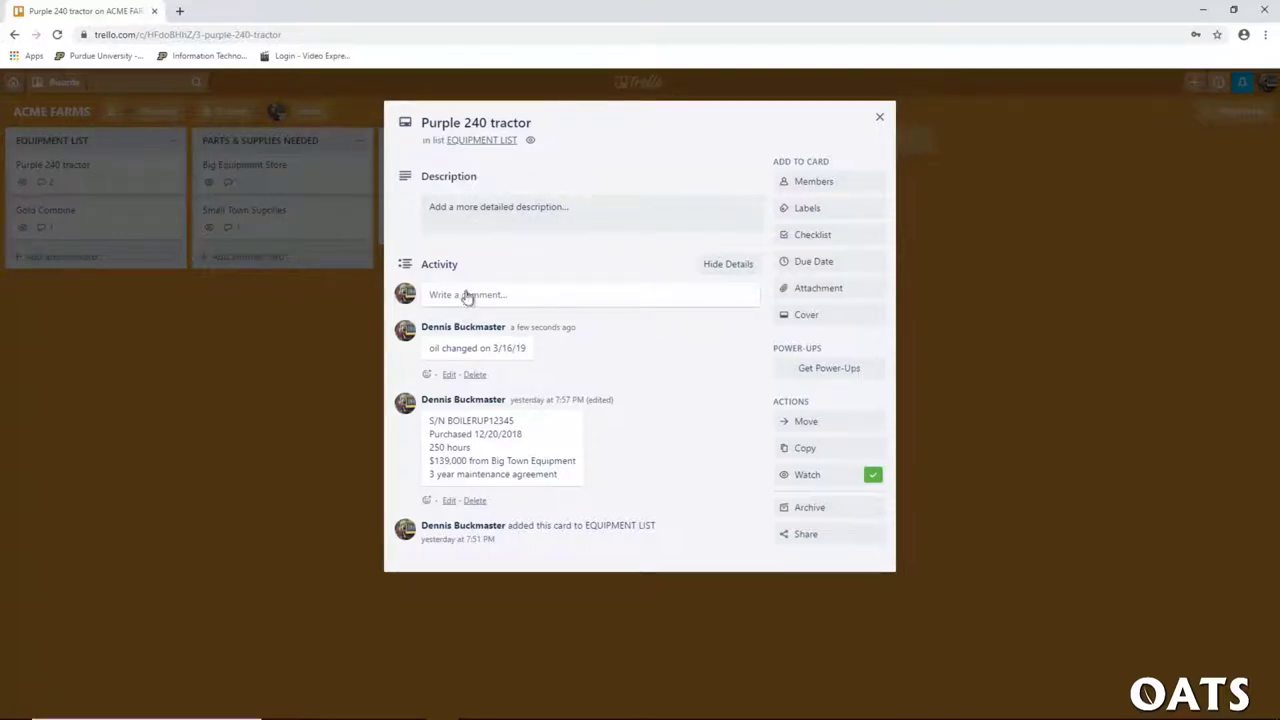
- Close the tractor card, look over the Gold Combine card, then close it too
{"action": "left_click", "coordinate": [879, 118]}
{"action": "left_click", "coordinate": [38, 225]}
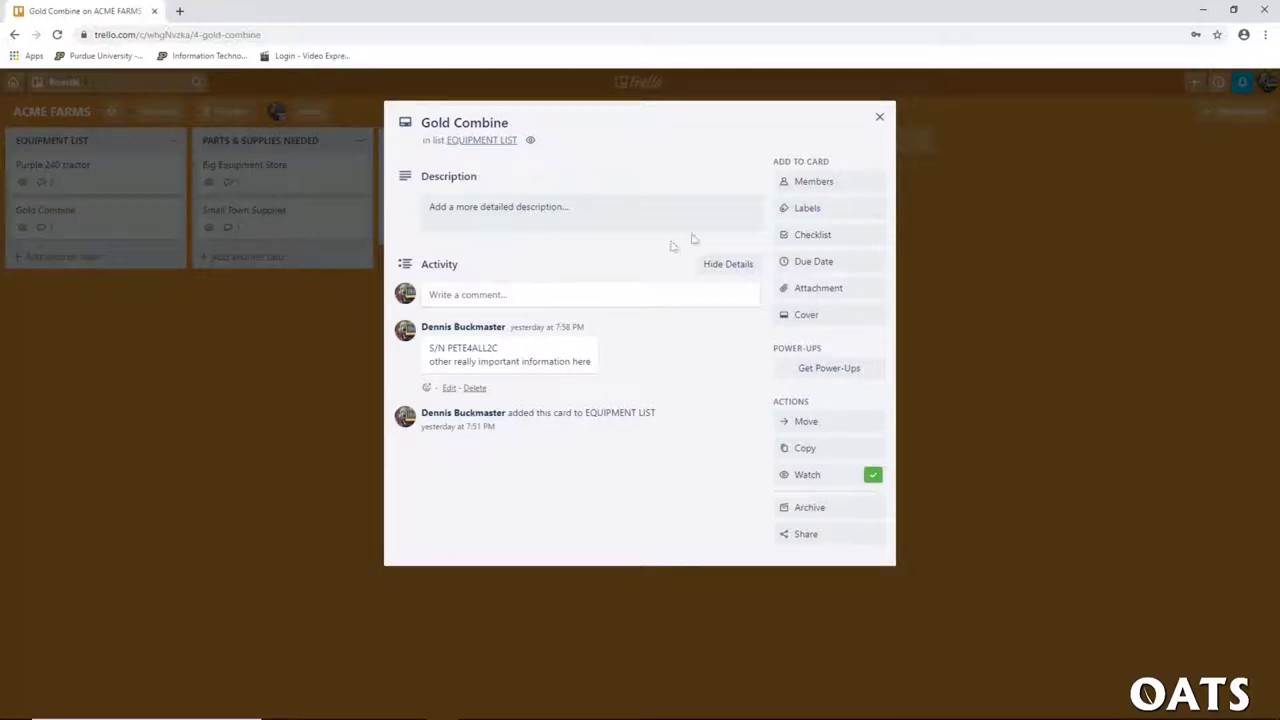
{"action": "left_click", "coordinate": [877, 119]}
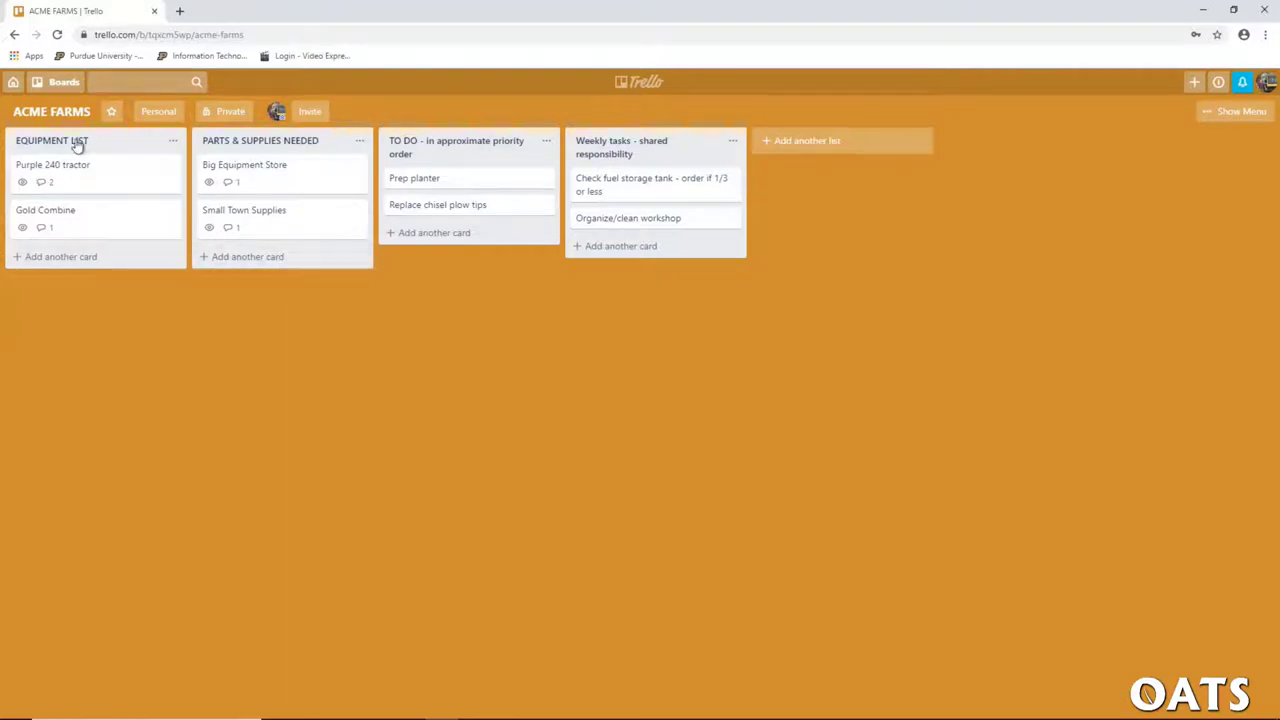
- Open the Big Equipment Store card, close it, and reopen it
{"action": "left_click", "coordinate": [259, 168]}
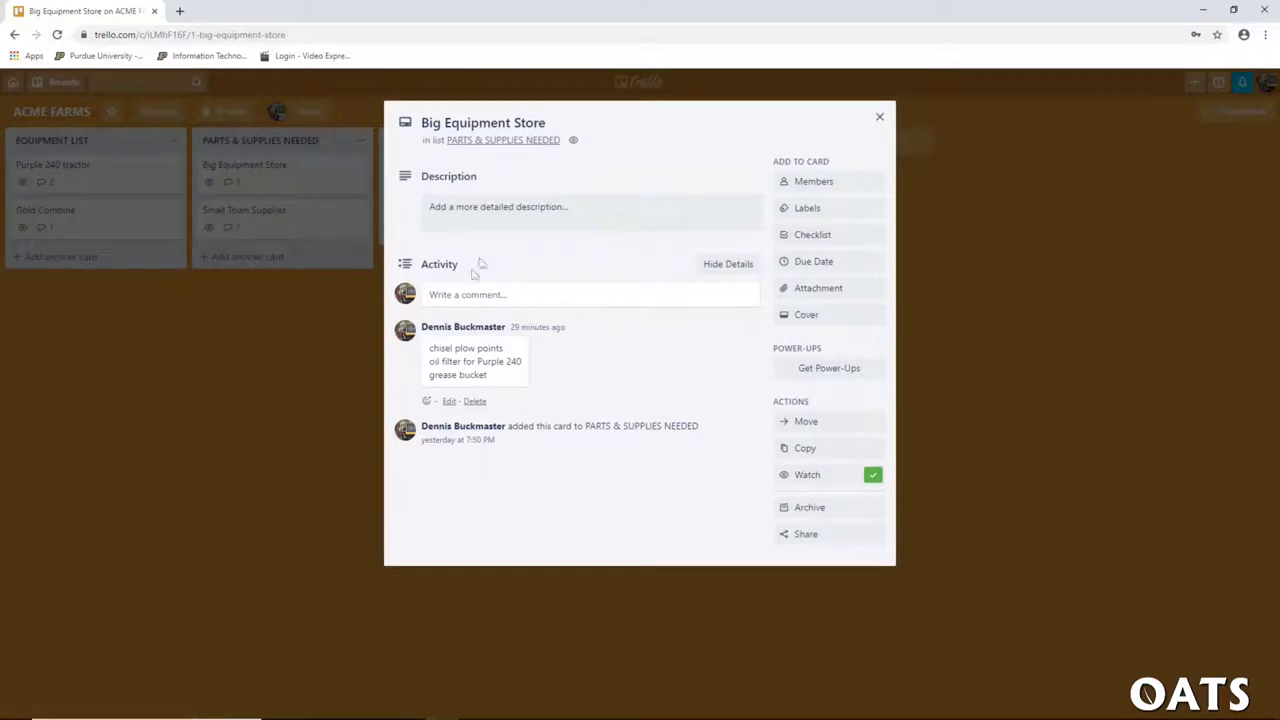
{"action": "left_click", "coordinate": [880, 117]}
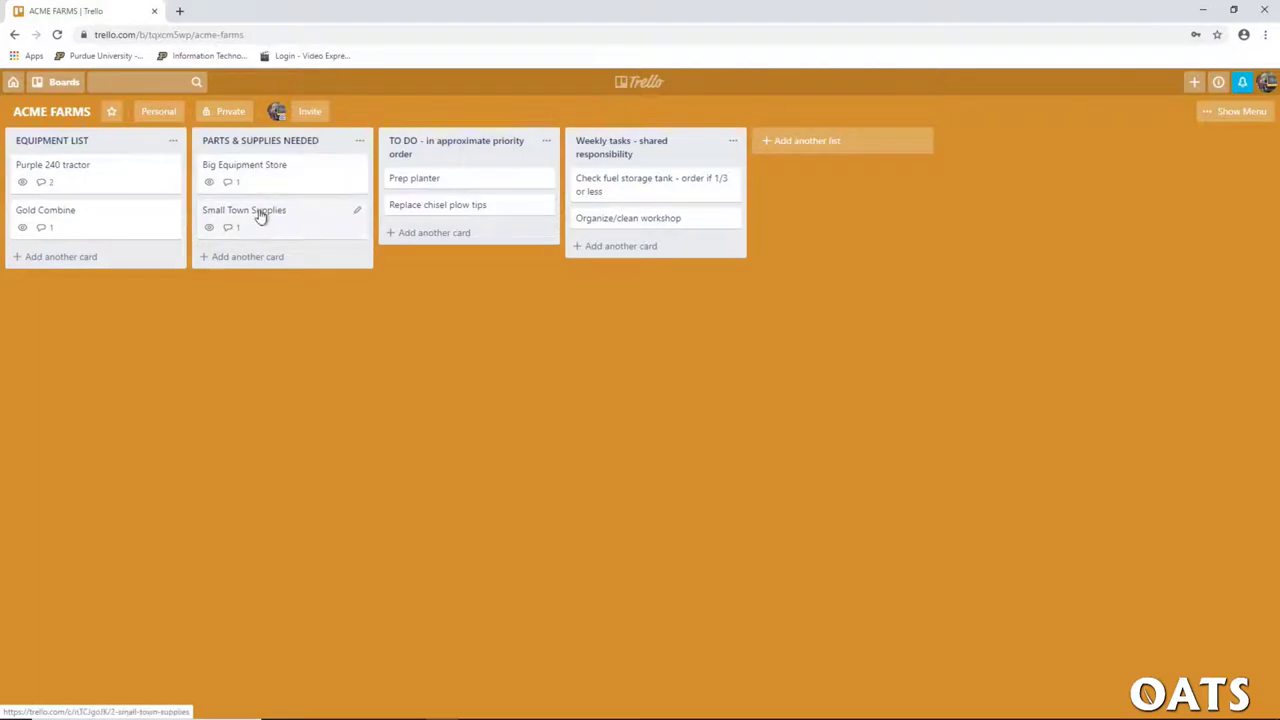
{"action": "left_click", "coordinate": [260, 170]}
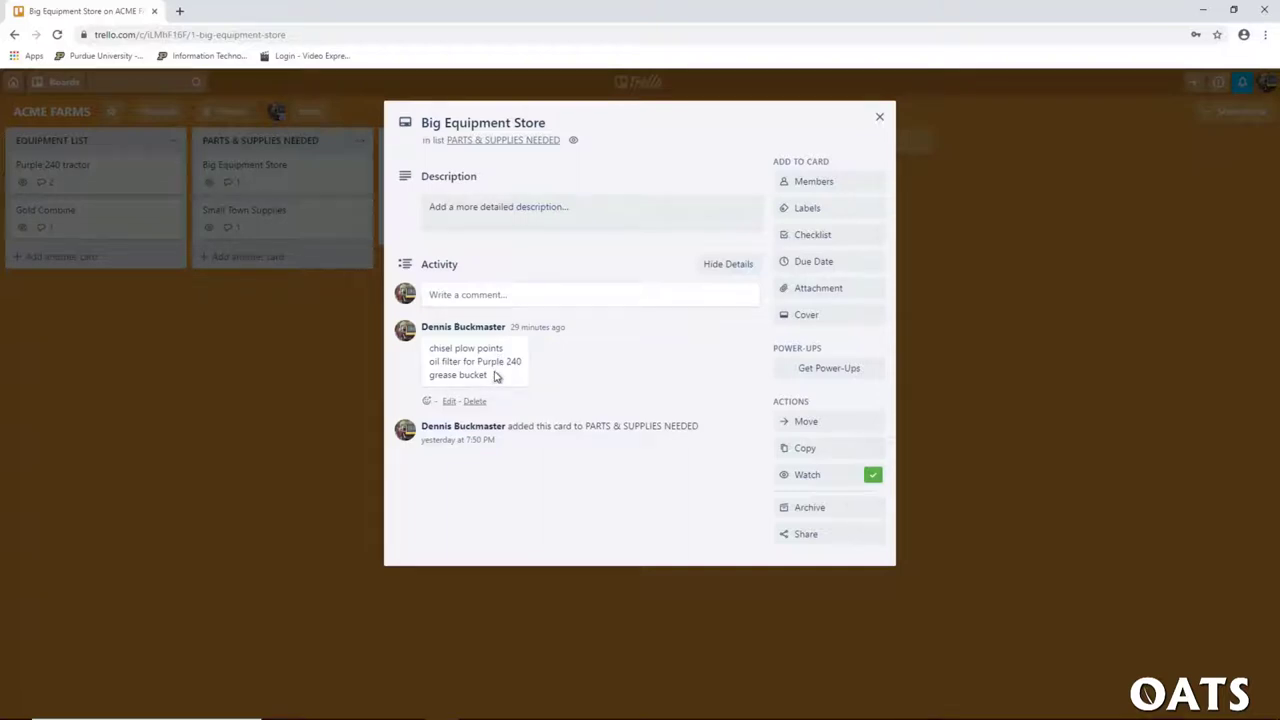
- Post 'Drive belt for pickup on hay baler' on the Big Equipment Store card, then close and reopen it
{"action": "left_click", "coordinate": [493, 295]}
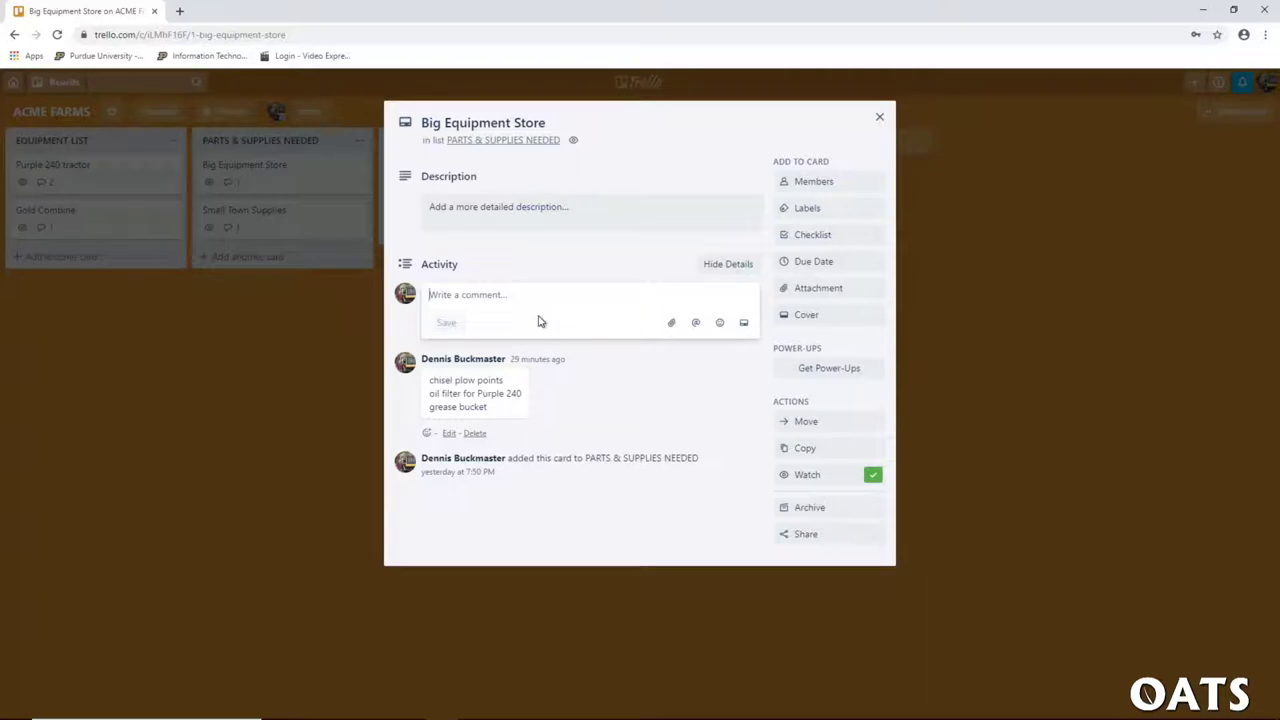
{"action": "type", "text": "Belt for hay"}
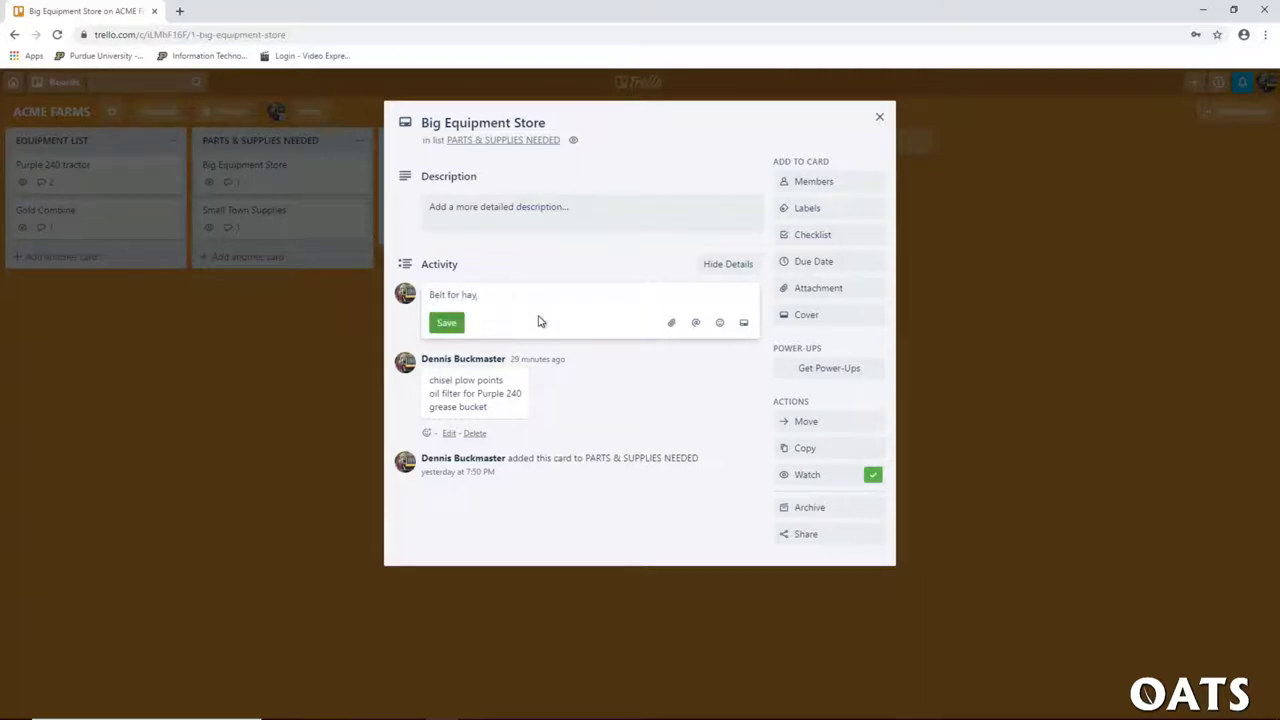
{"action": "type", "text": " baler"}
{"action": "key", "text": "ctrl+Left"}
{"action": "key", "text": "ctrl+Left"}
{"action": "type", "text": "Drive belt for pickup on"}
{"action": "key", "text": "Delete"}
{"action": "key", "text": "Delete"}
{"action": "key", "text": "Delete"}
{"action": "key", "text": "Delete"}
{"action": "key", "text": "Delete"}
{"action": "key", "text": "Delete"}
{"action": "key", "text": "Delete"}
{"action": "key", "text": "Delete"}
{"action": "key", "text": "Delete"}
{"action": "left_click", "coordinate": [447, 325]}
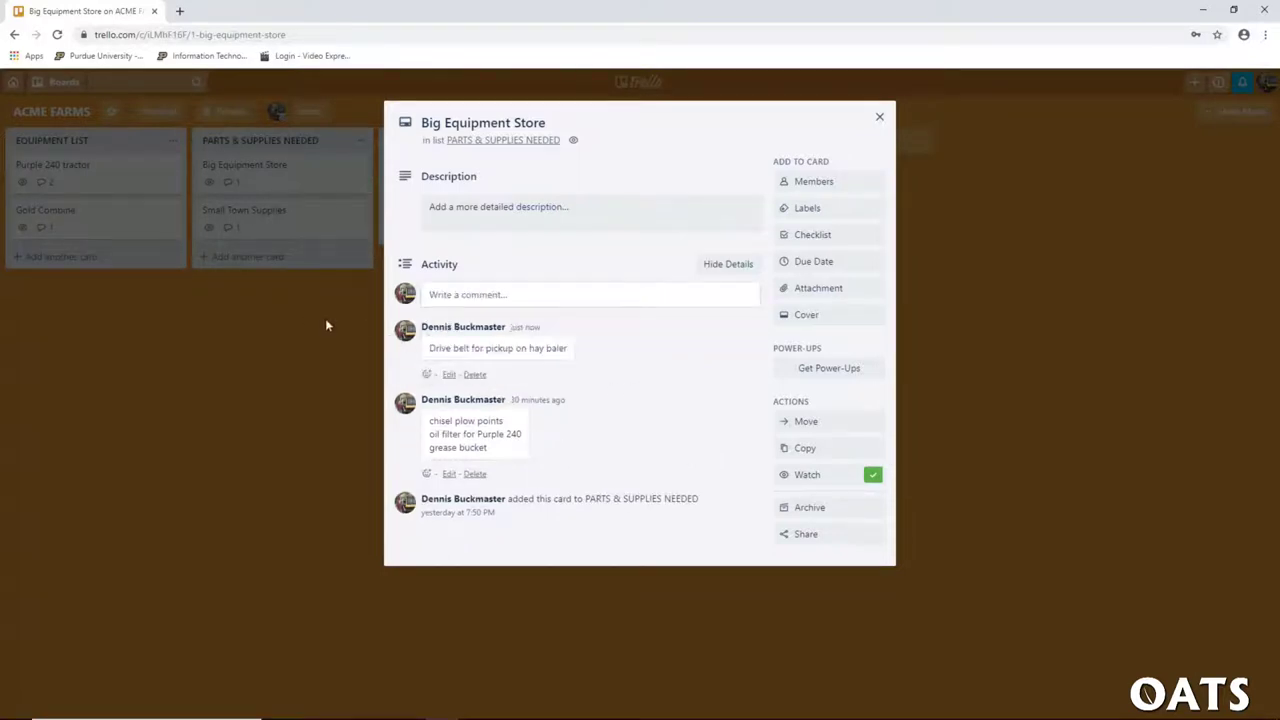
{"action": "left_click", "coordinate": [879, 117]}
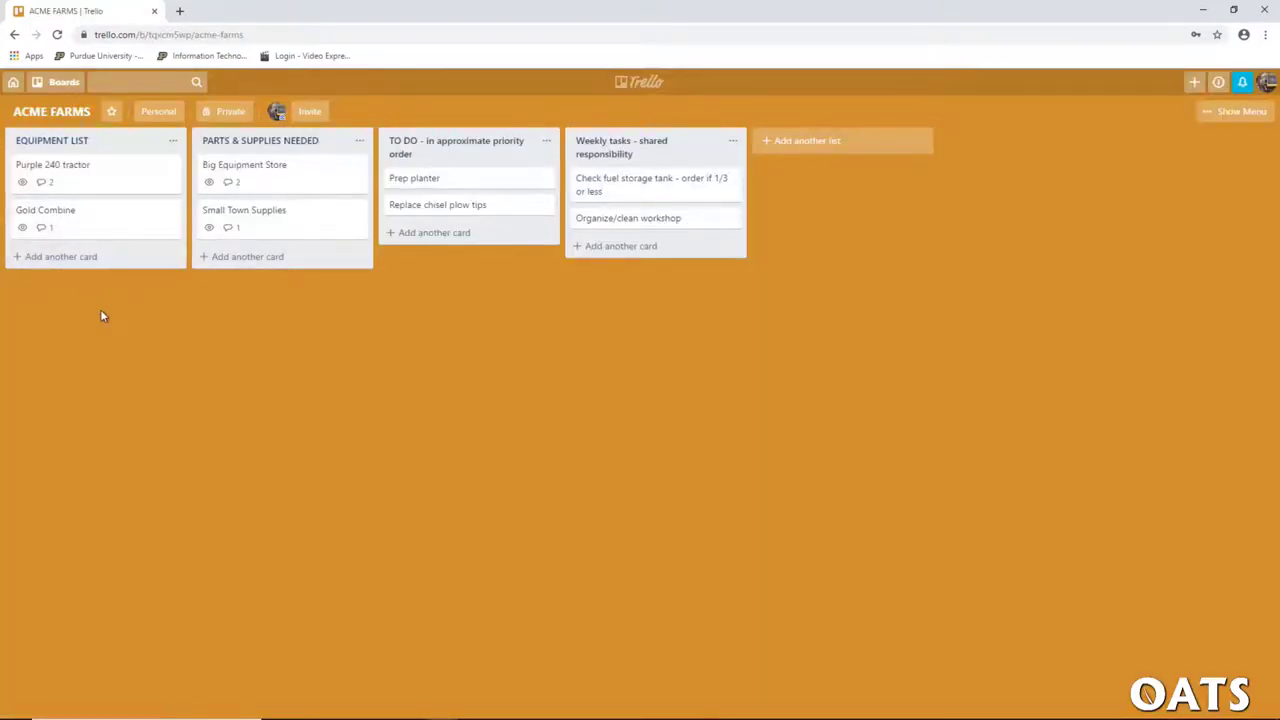
{"action": "left_click", "coordinate": [274, 183]}
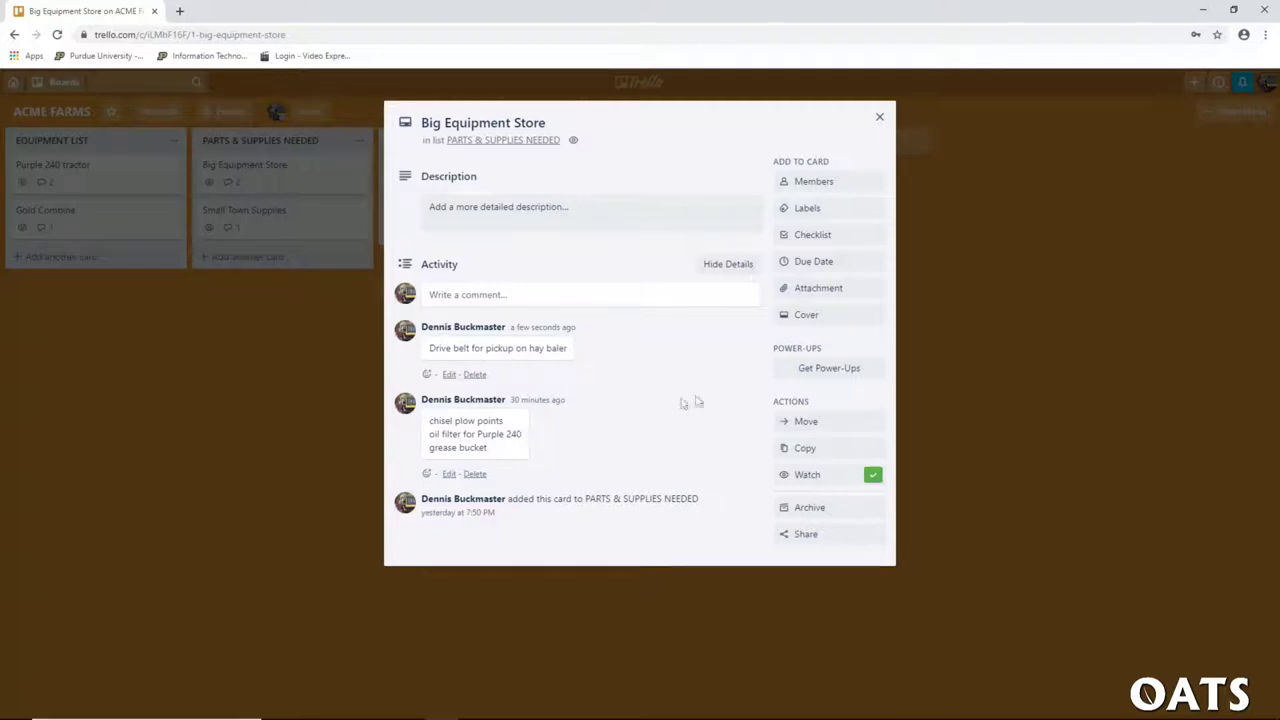
- Close the Big Equipment Store card details
{"action": "left_click", "coordinate": [878, 121]}
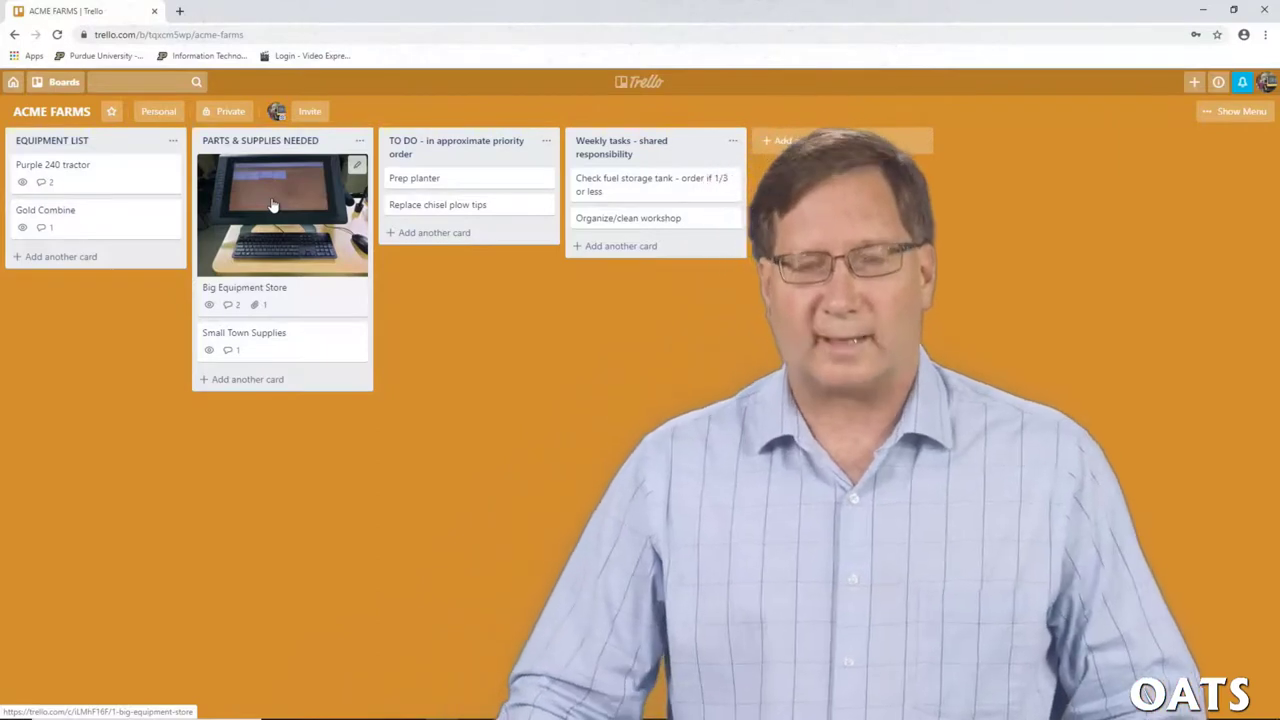
{"action": "left_click", "coordinate": [263, 296]}
{"action": "scroll", "coordinate": [503, 550], "scroll_direction": "down", "scroll_amount": 5}
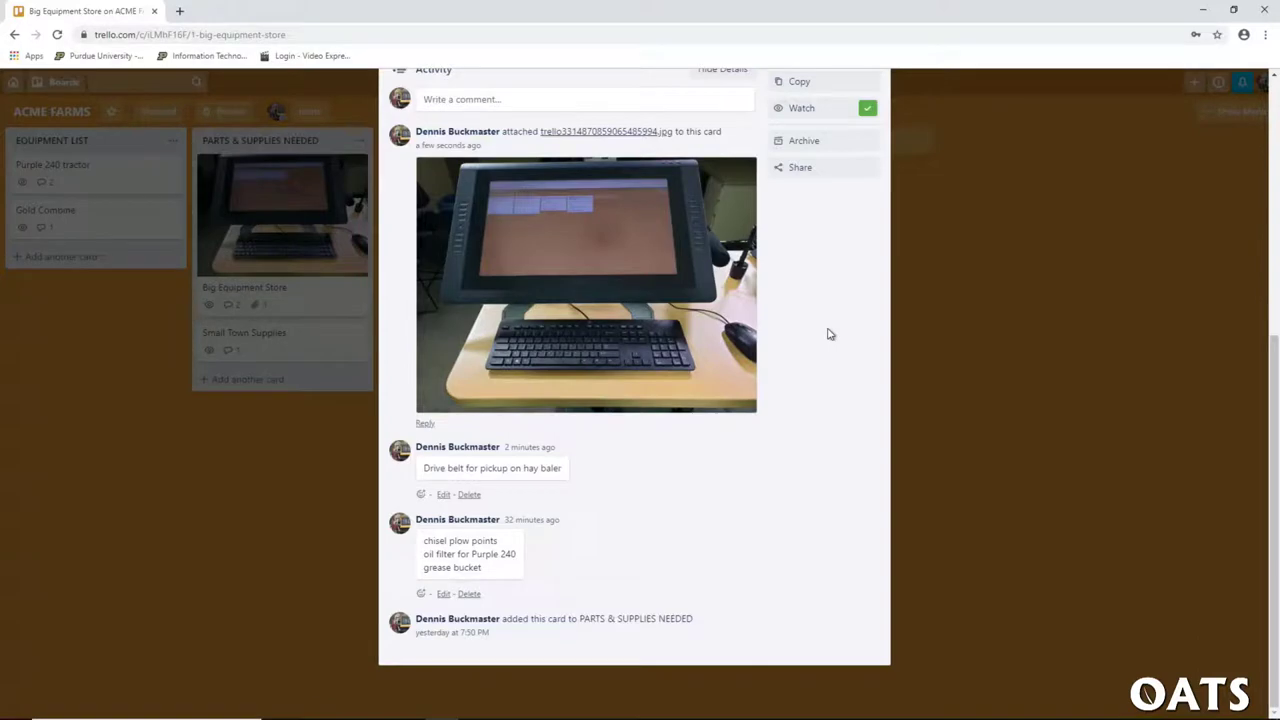
{"action": "scroll", "coordinate": [828, 334], "scroll_direction": "up", "scroll_amount": 1}
{"action": "scroll", "coordinate": [828, 334], "scroll_direction": "up", "scroll_amount": 1}
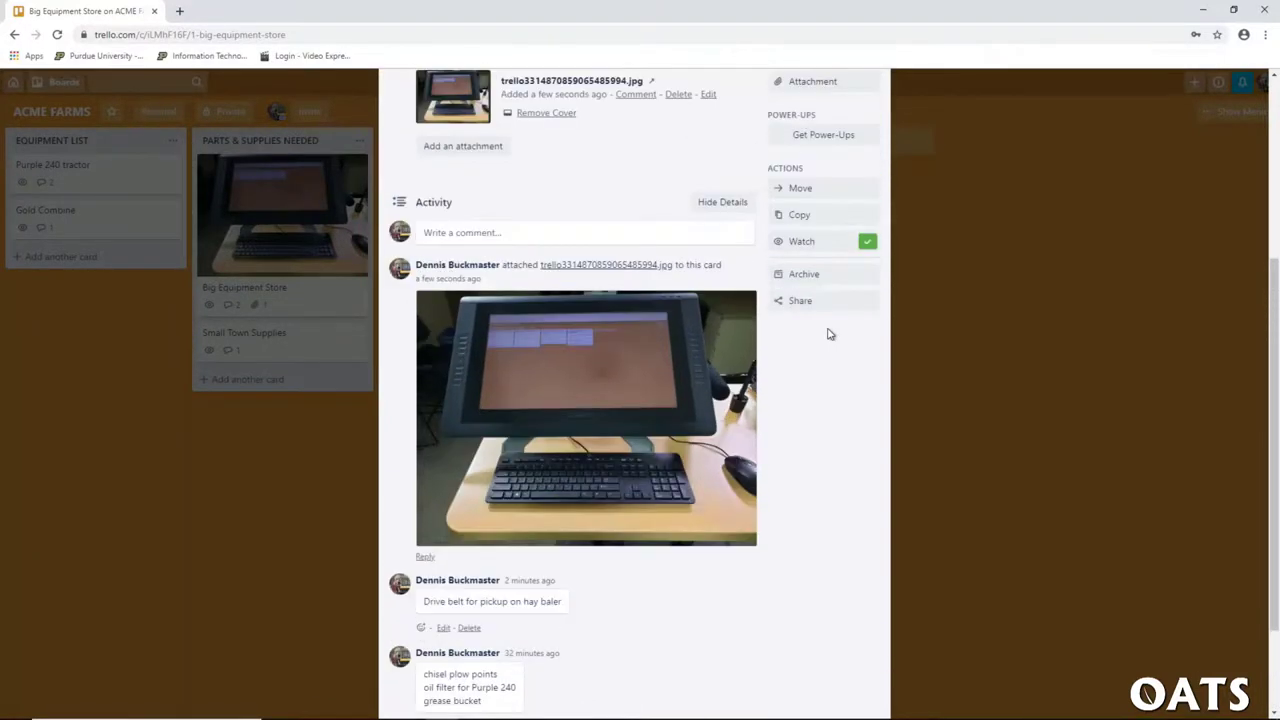
{"action": "left_click", "coordinate": [252, 462]}
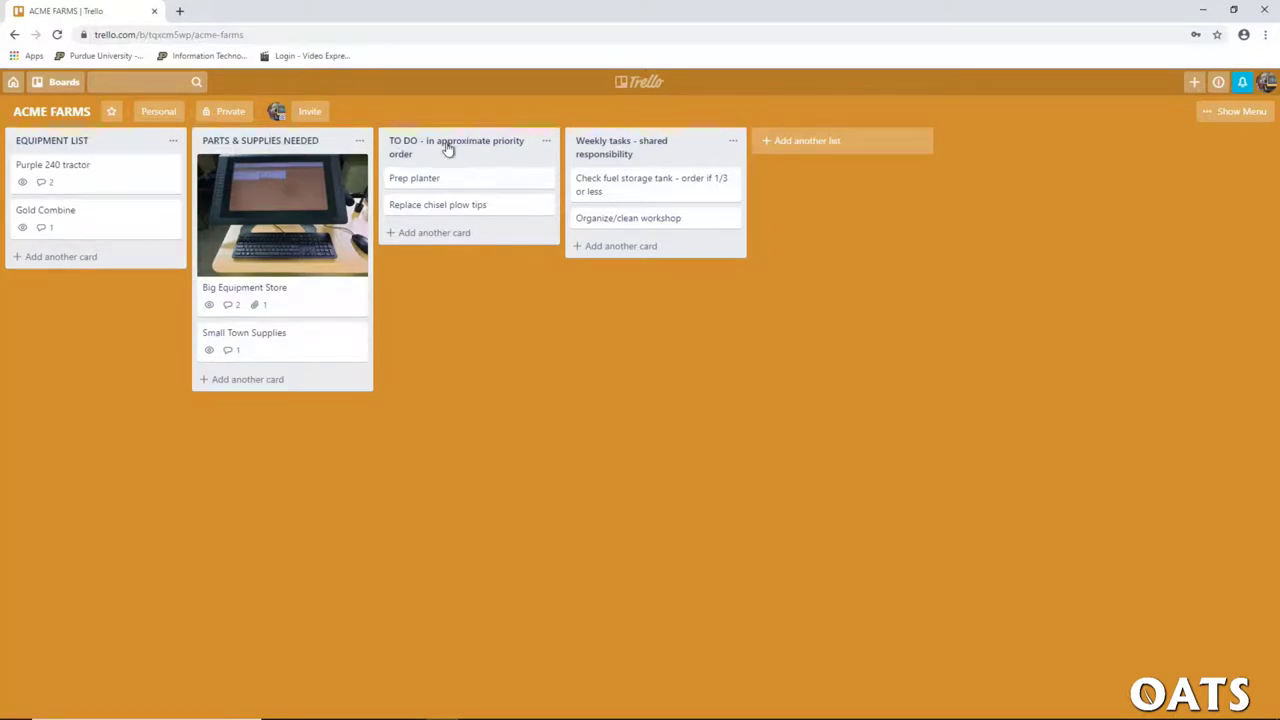
- Leave the Weekly tasks list title unchanged and open the Check fuel storage tank card
{"action": "left_click", "coordinate": [614, 143]}
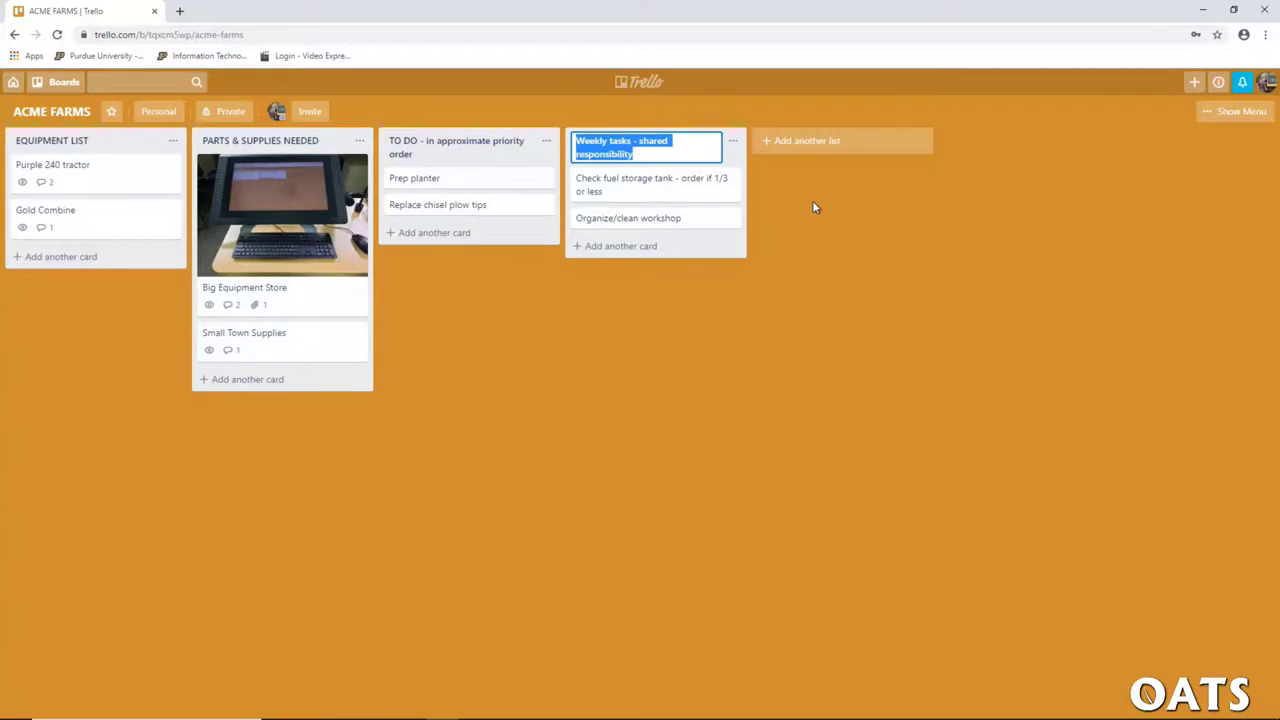
{"action": "left_click", "coordinate": [838, 212]}
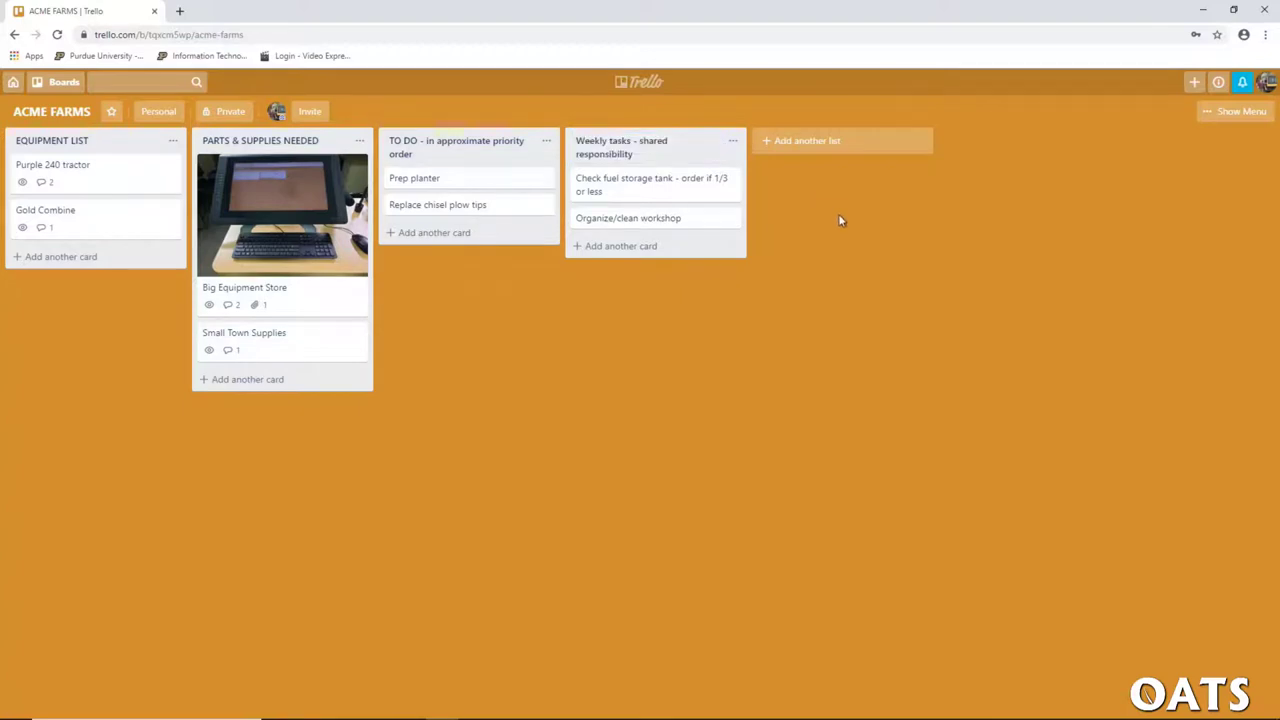
{"action": "left_click", "coordinate": [632, 189]}
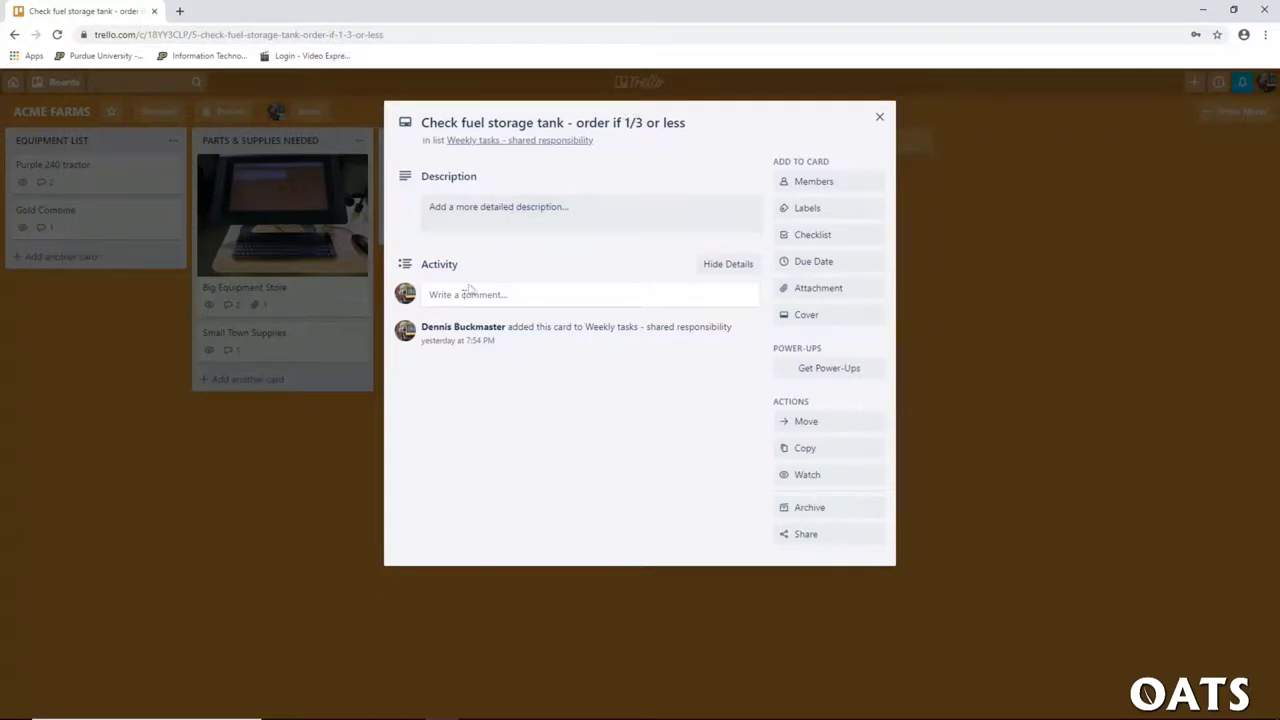
- Comment 'checked 1/15/19 - 2/3 full' on the fuel storage tank card and close it
{"action": "left_click", "coordinate": [500, 296]}
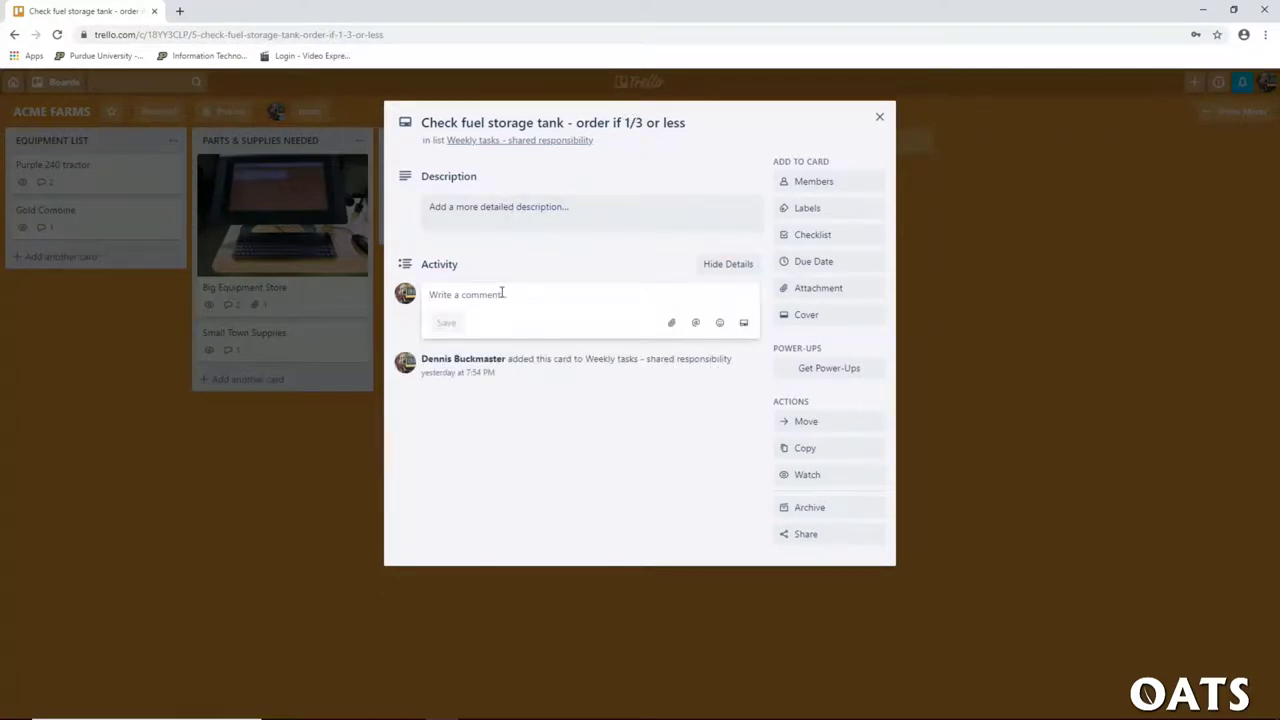
{"action": "type", "text": "checked"}
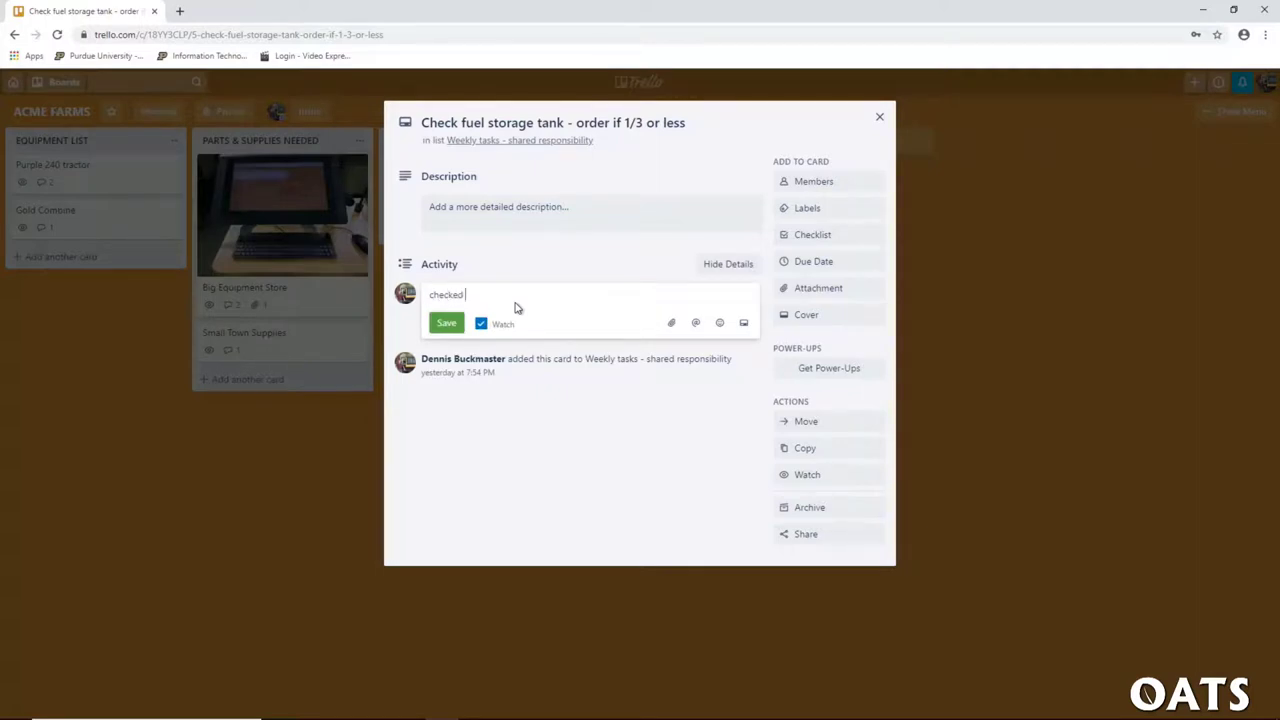
{"action": "type", "text": "1/15/19 - 2/3 full"}
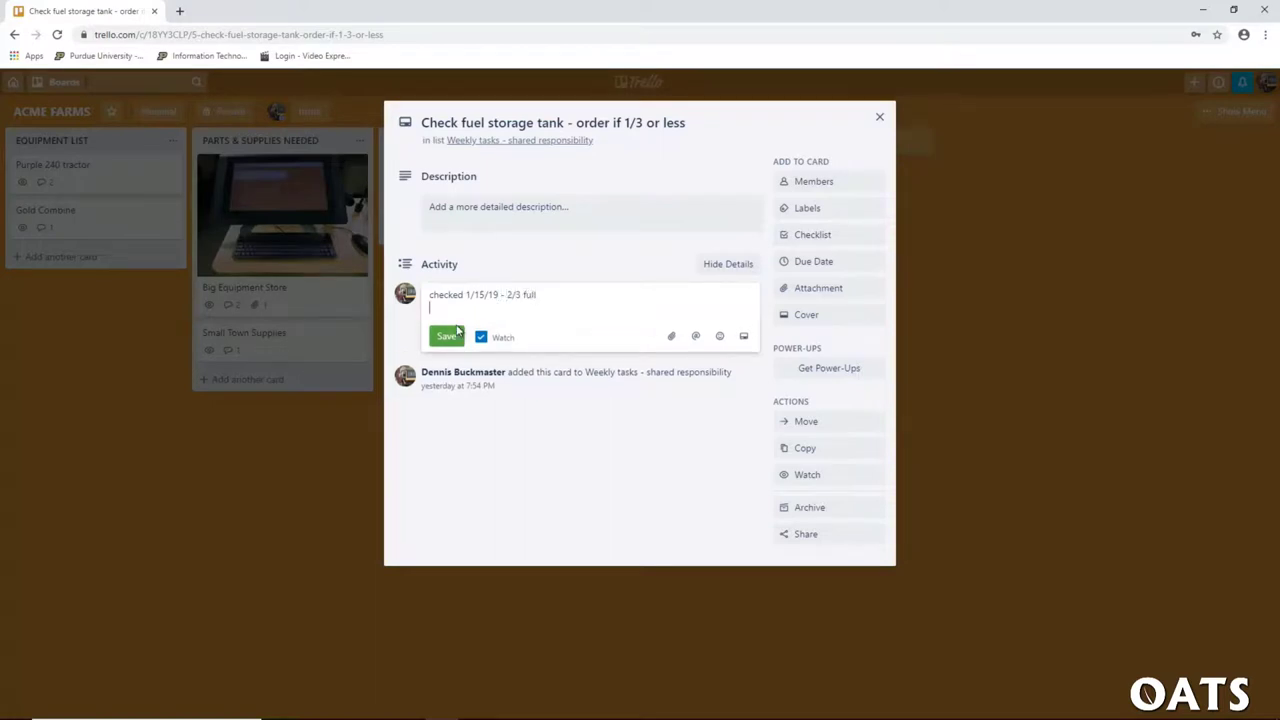
{"action": "left_click", "coordinate": [455, 327]}
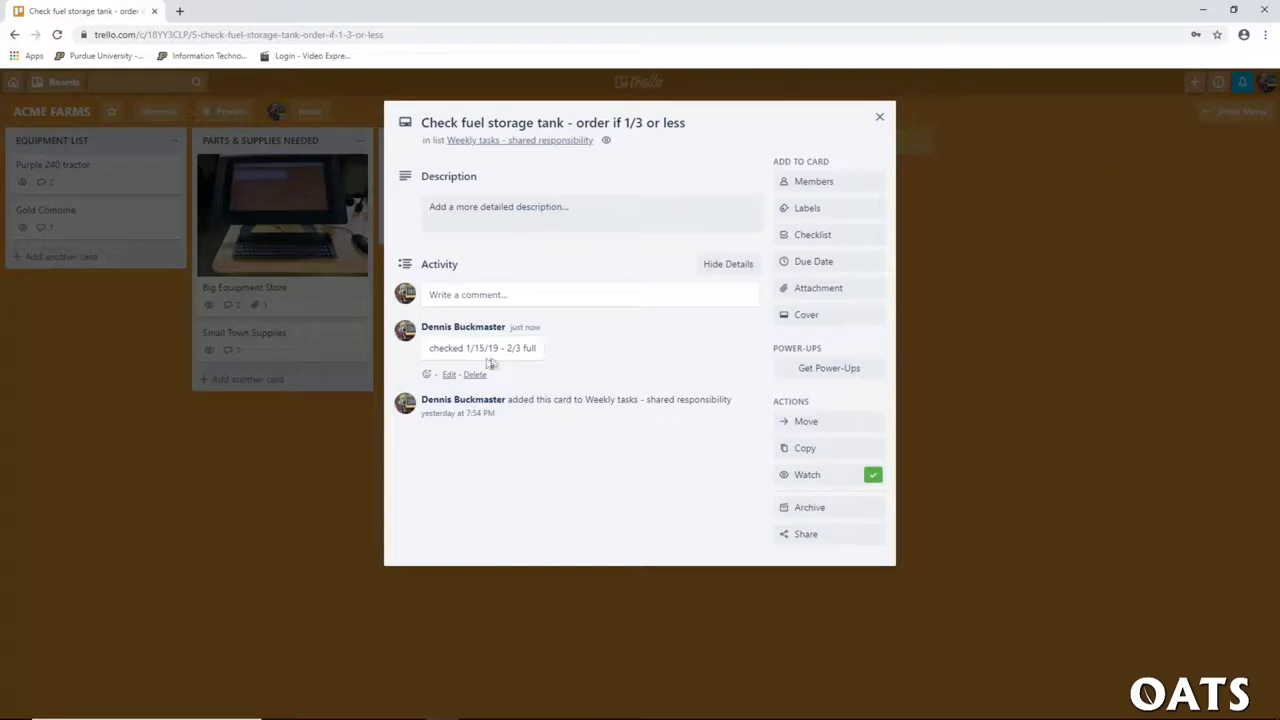
{"action": "left_click", "coordinate": [880, 120]}
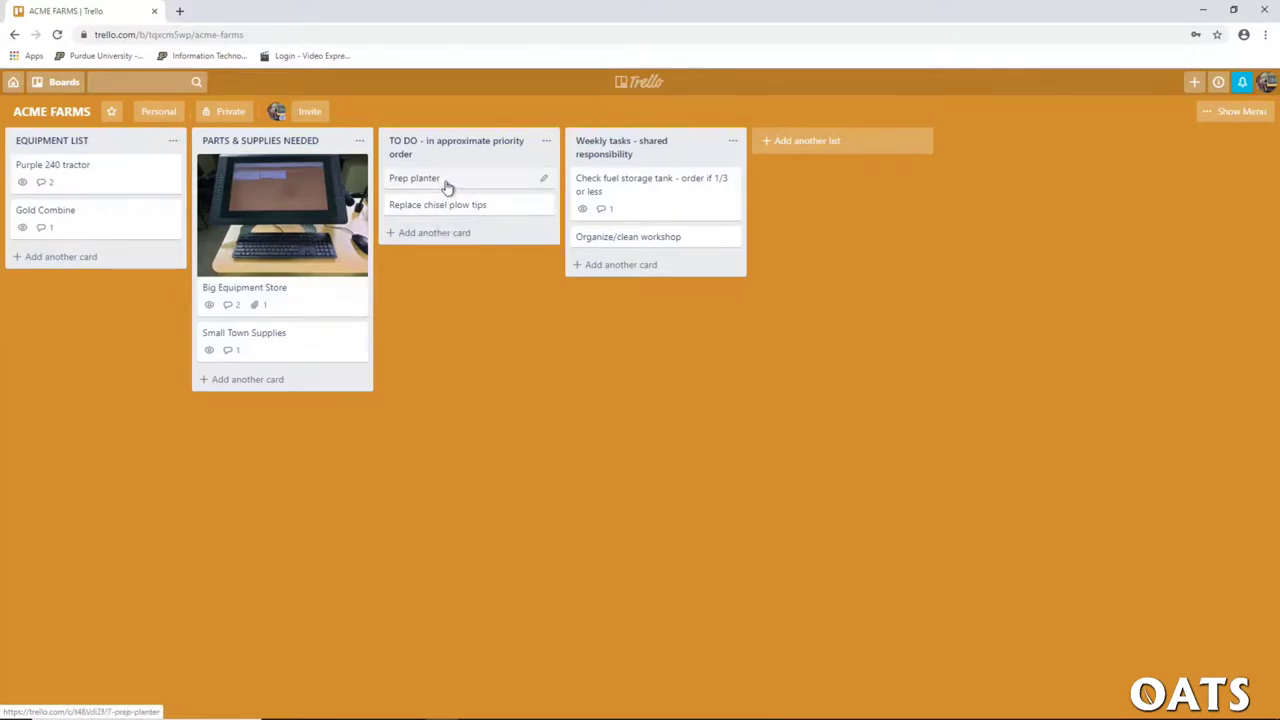
- Open the Purple 240 tractor card and view its attachment options without attaching anything
{"action": "left_click", "coordinate": [89, 176]}
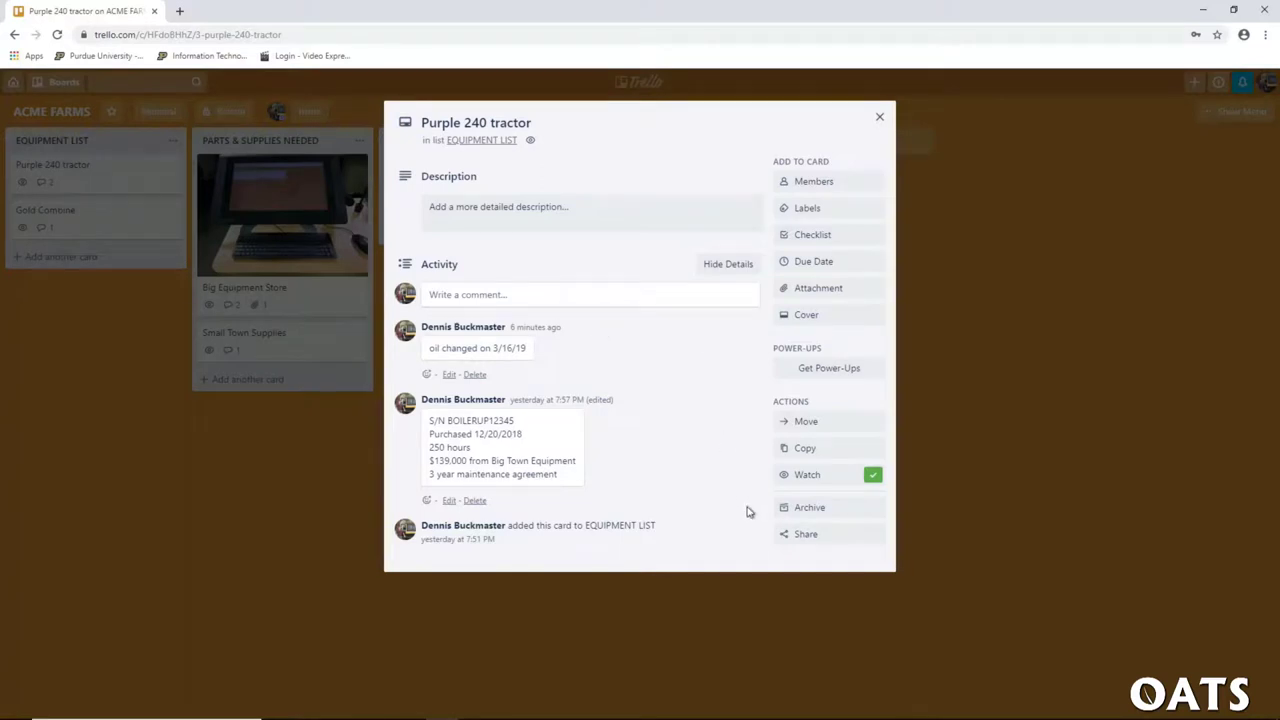
{"action": "left_click", "coordinate": [815, 289]}
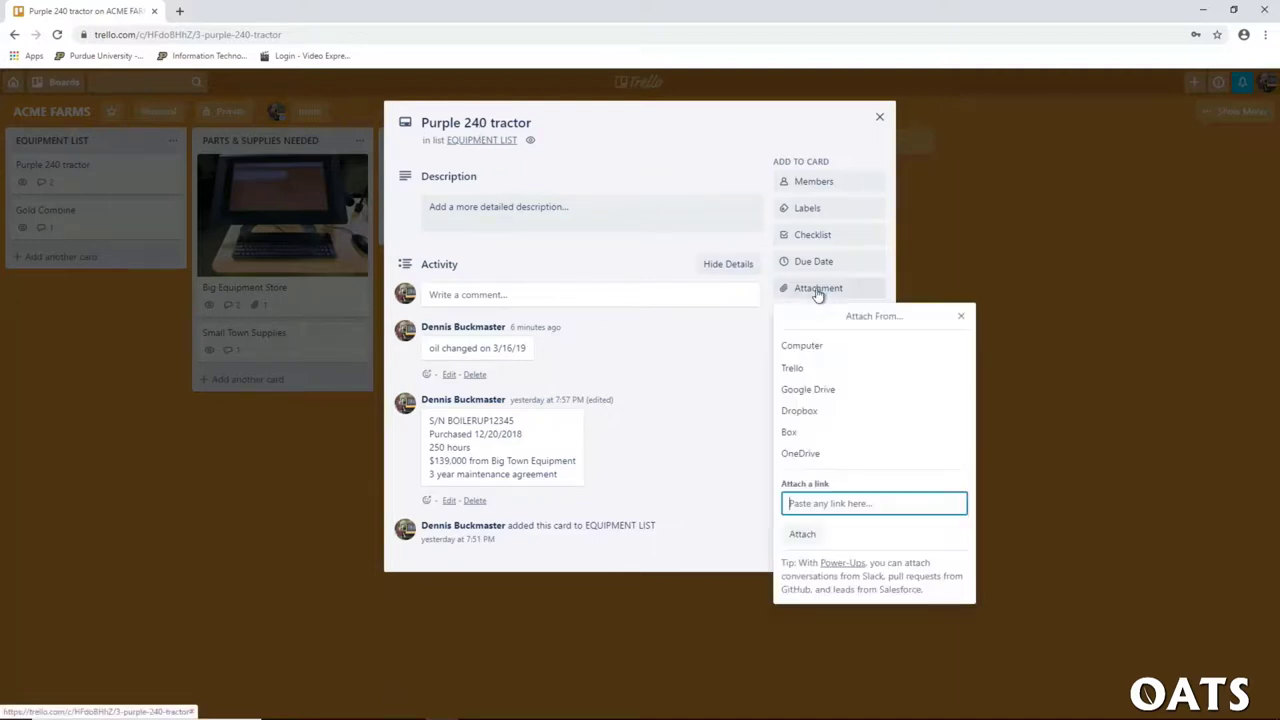
{"action": "left_click", "coordinate": [963, 317]}
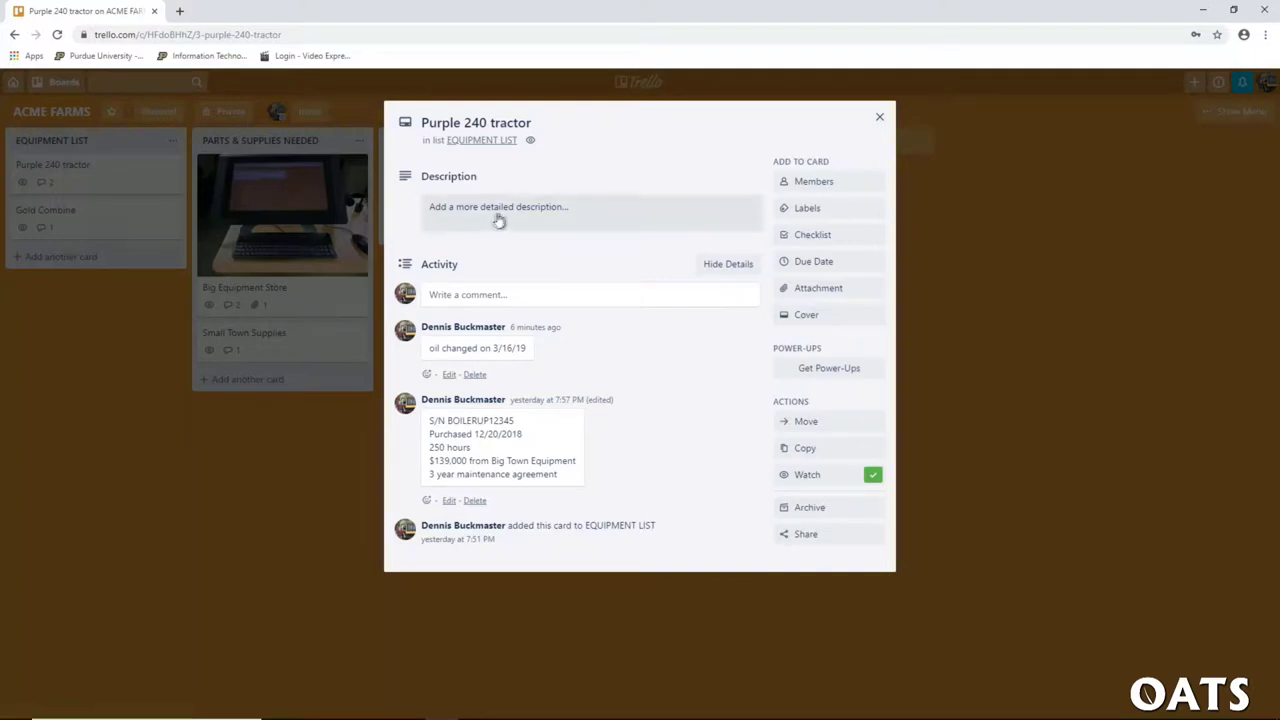
- Draft a Google Drive link comment on the tractor card, erase it, and close the card
{"action": "left_click", "coordinate": [487, 295]}
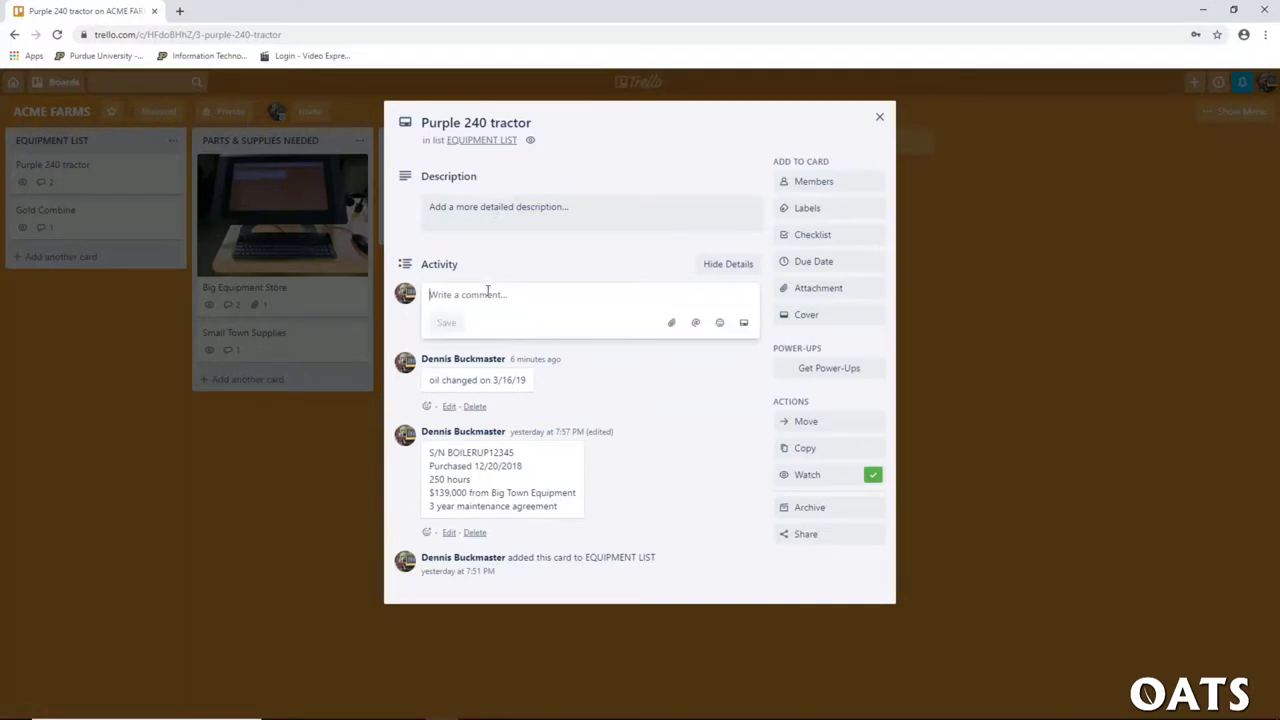
{"action": "type", "text": "drive.google"}
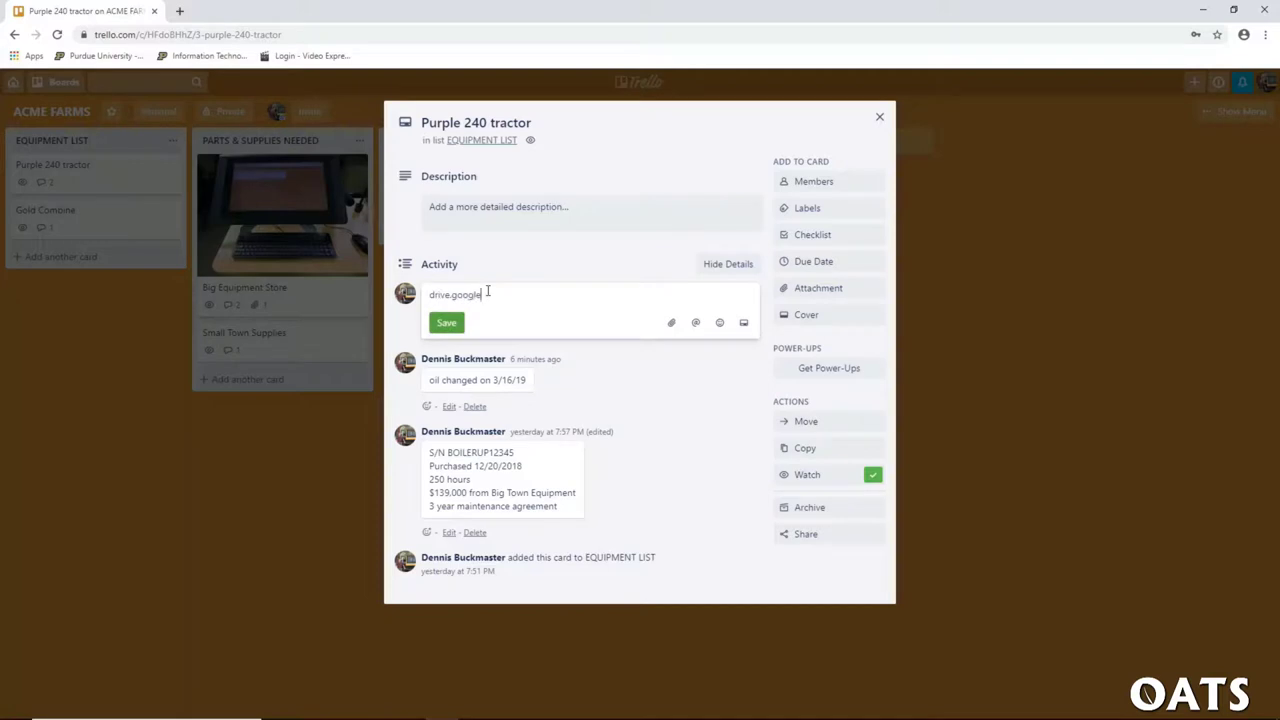
{"action": "type", "text": ".com/AH:K7KD:FH"}
{"action": "key", "text": "BackSpace"}
{"action": "key", "text": "BackSpace"}
{"action": "key", "text": "BackSpace"}
{"action": "key", "text": "BackSpace"}
{"action": "key", "text": "BackSpace"}
{"action": "key", "text": "BackSpace"}
{"action": "key", "text": "BackSpace"}
{"action": "key", "text": "BackSpace"}
{"action": "key", "text": "BackSpace"}
{"action": "key", "text": "BackSpace"}
{"action": "key", "text": "BackSpace"}
{"action": "key", "text": "BackSpace"}
{"action": "key", "text": "BackSpace"}
{"action": "key", "text": "BackSpace"}
{"action": "key", "text": "BackSpace"}
{"action": "key", "text": "BackSpace"}
{"action": "key", "text": "BackSpace"}
{"action": "key", "text": "BackSpace"}
{"action": "key", "text": "BackSpace"}
{"action": "key", "text": "BackSpace"}
{"action": "left_click", "coordinate": [880, 117]}
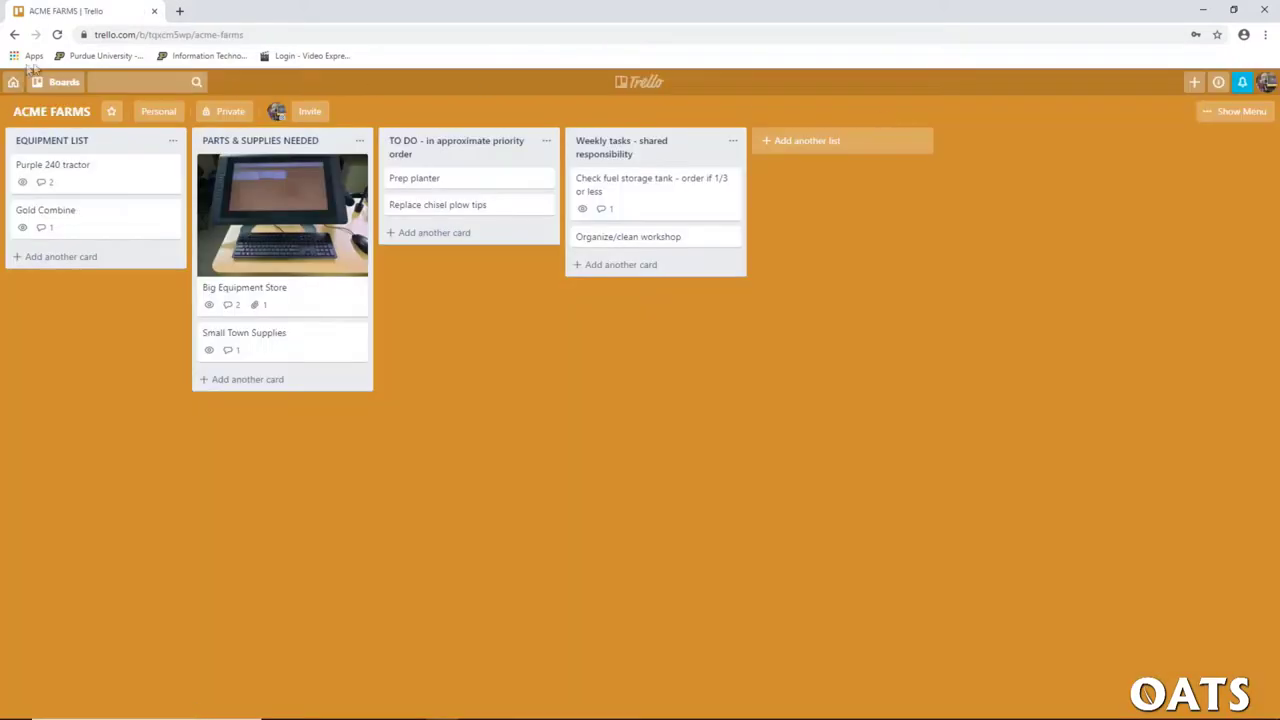
- Close the reopened tractor card and open the YBI - your best inputs - SUPPLIES board from Boards
{"action": "left_click", "coordinate": [15, 35]}
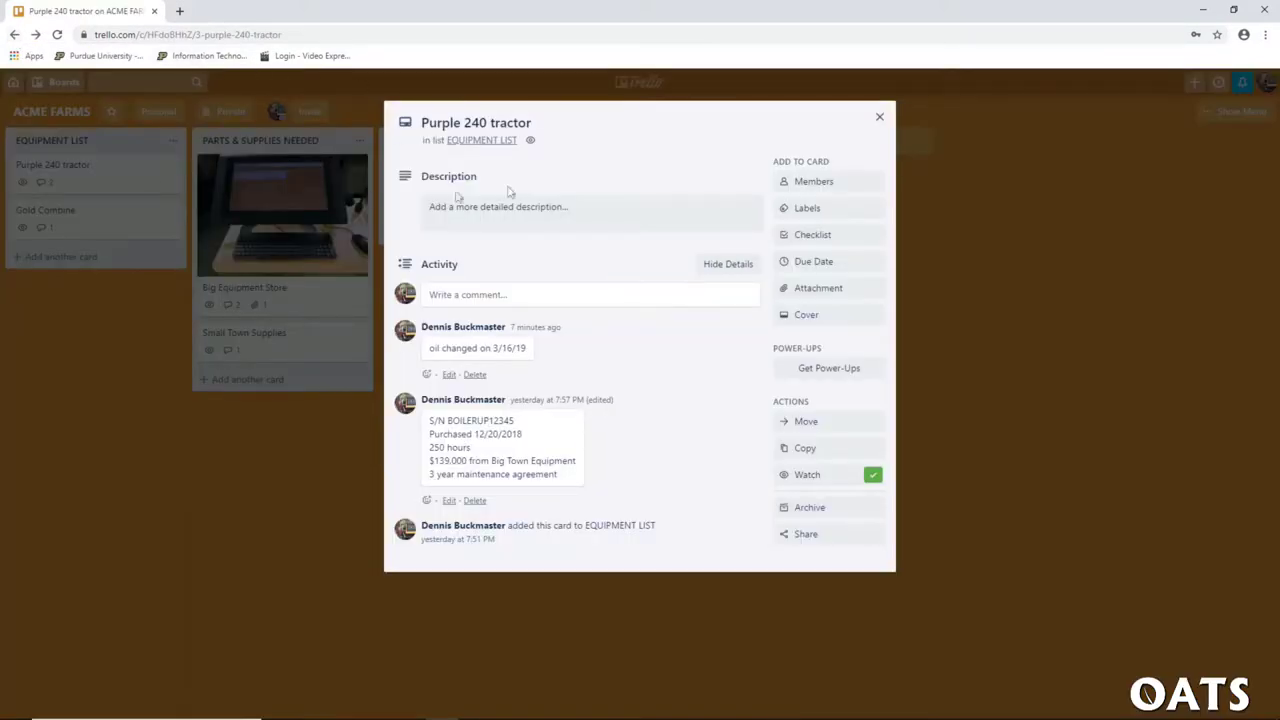
{"action": "left_click", "coordinate": [880, 117]}
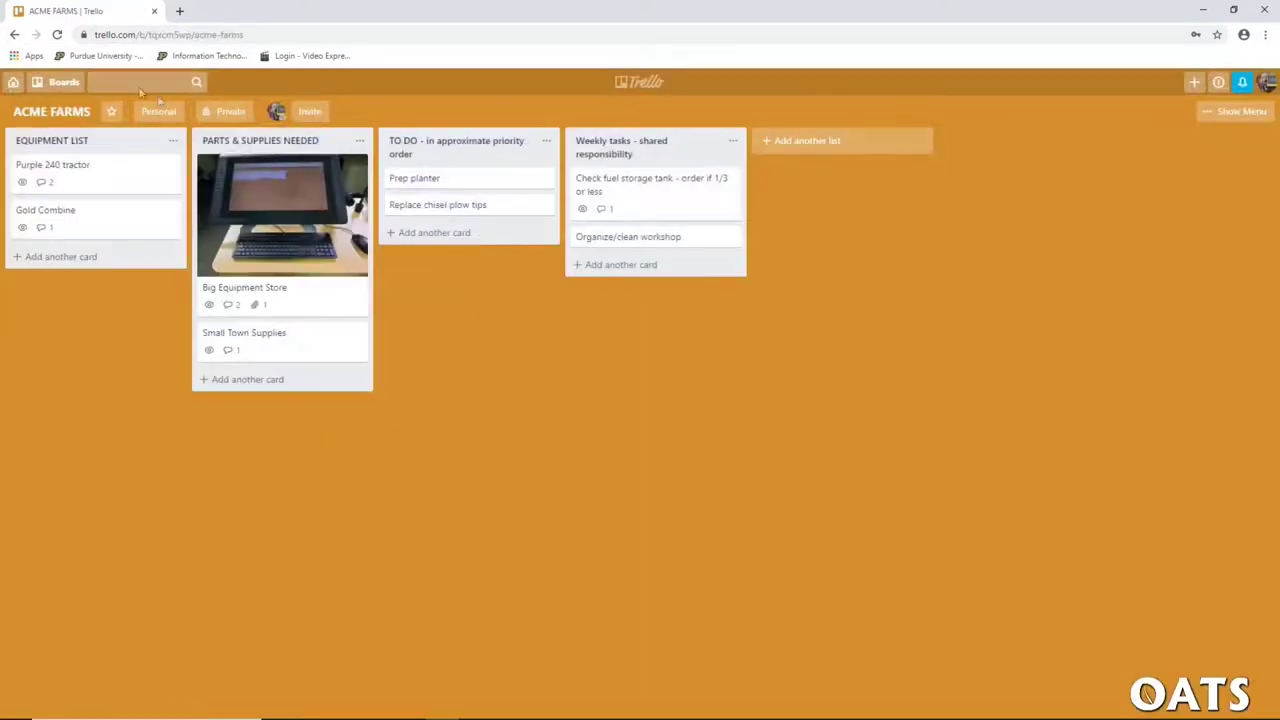
{"action": "left_click", "coordinate": [58, 82]}
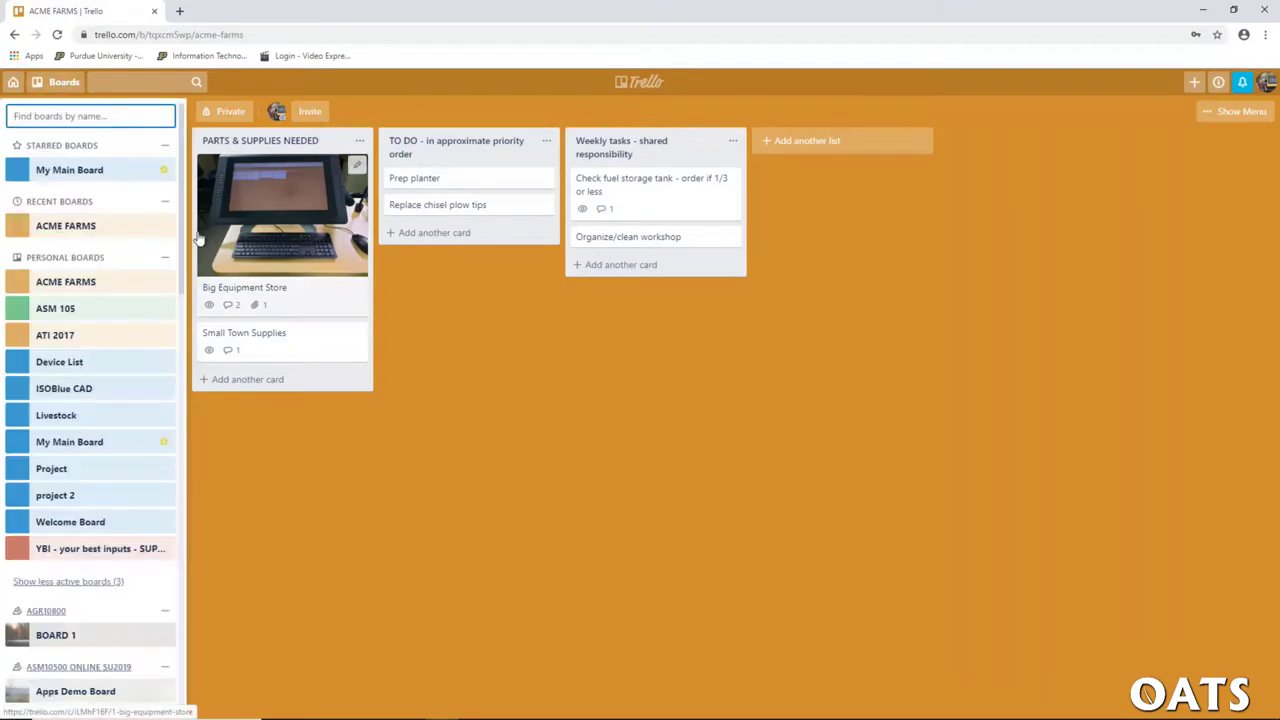
{"action": "left_click", "coordinate": [92, 549]}
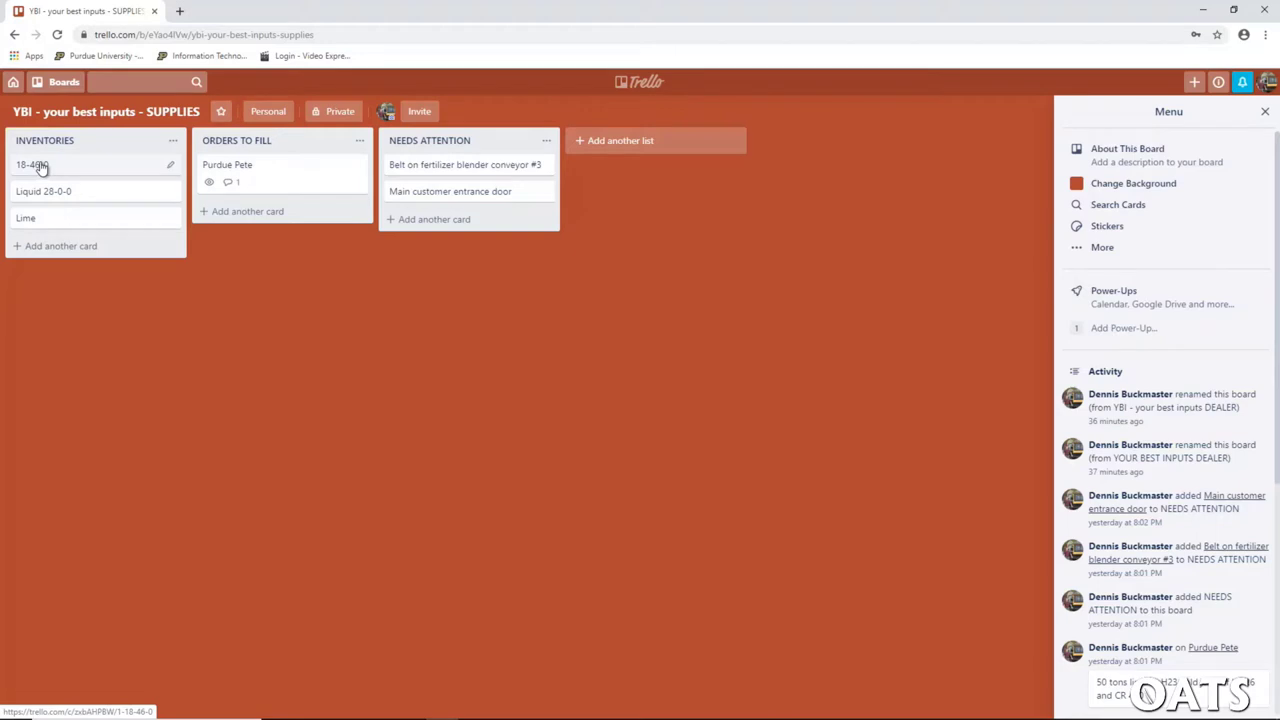
- Check the 18-46-0 inventory card, then open the ORDERS TO FILL card and highlight its 50 tons lime delivery location
{"action": "left_click", "coordinate": [40, 166]}
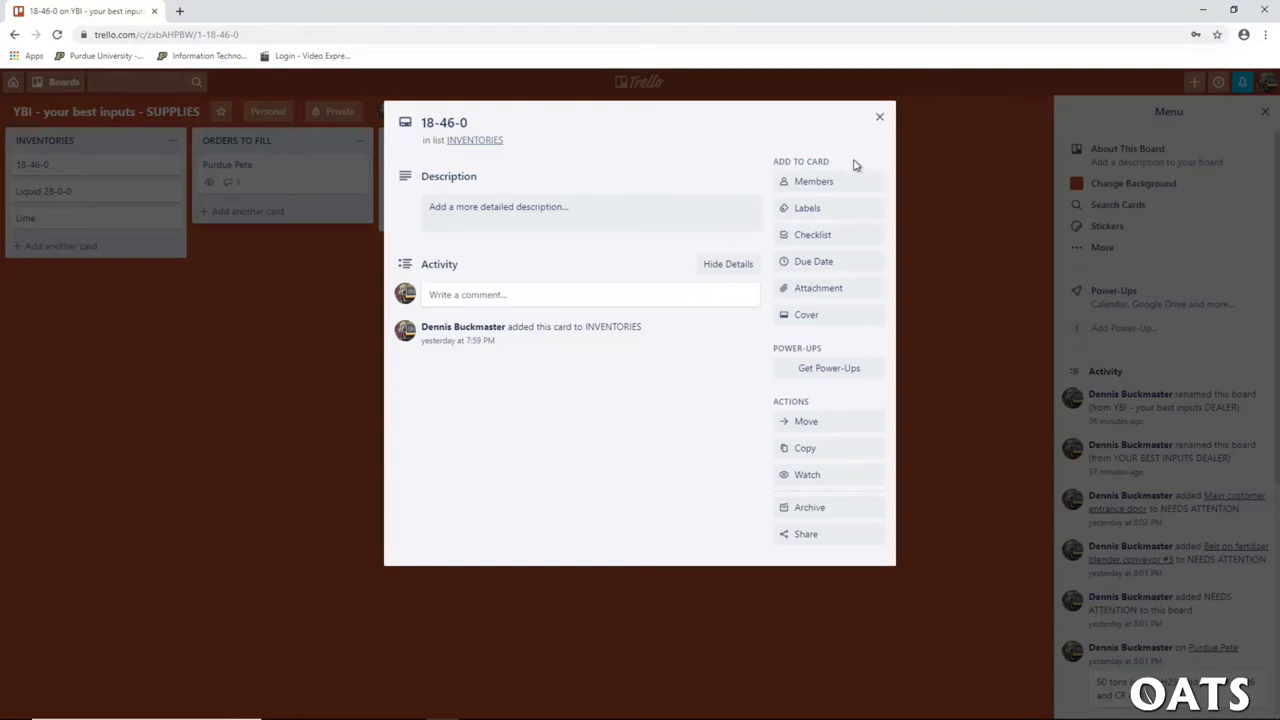
{"action": "left_click", "coordinate": [879, 121]}
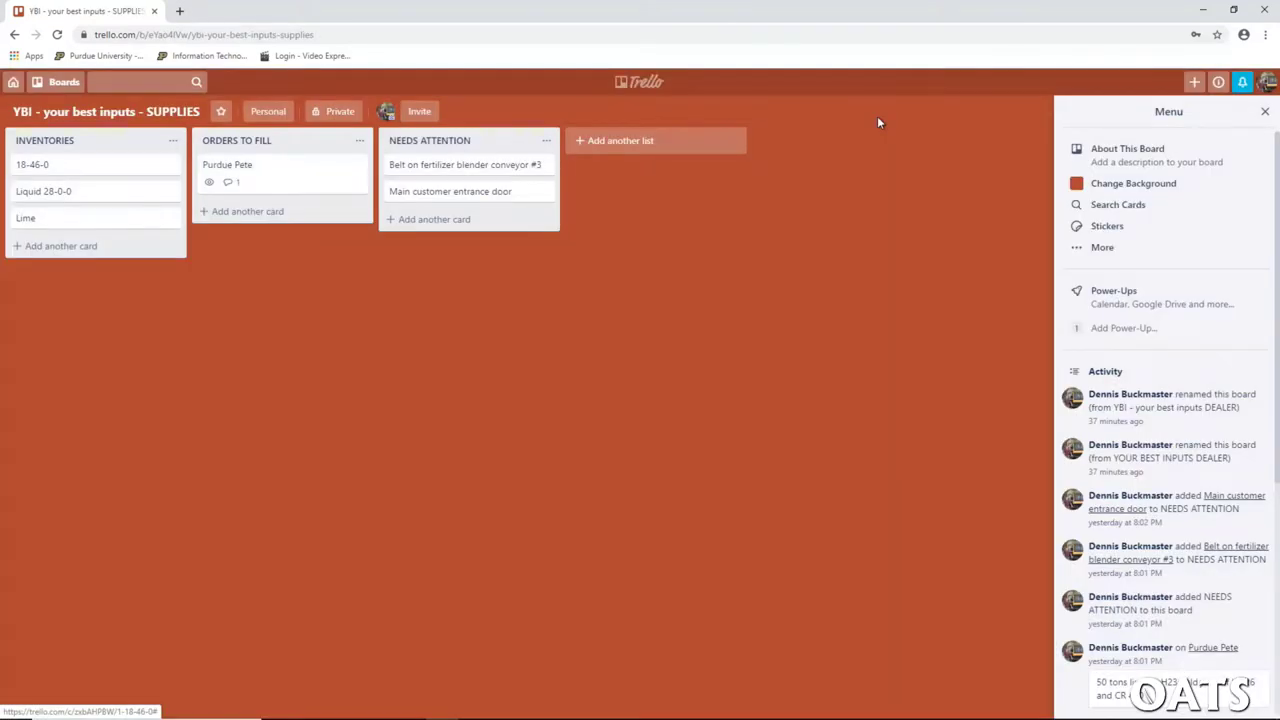
{"action": "left_click", "coordinate": [236, 168]}
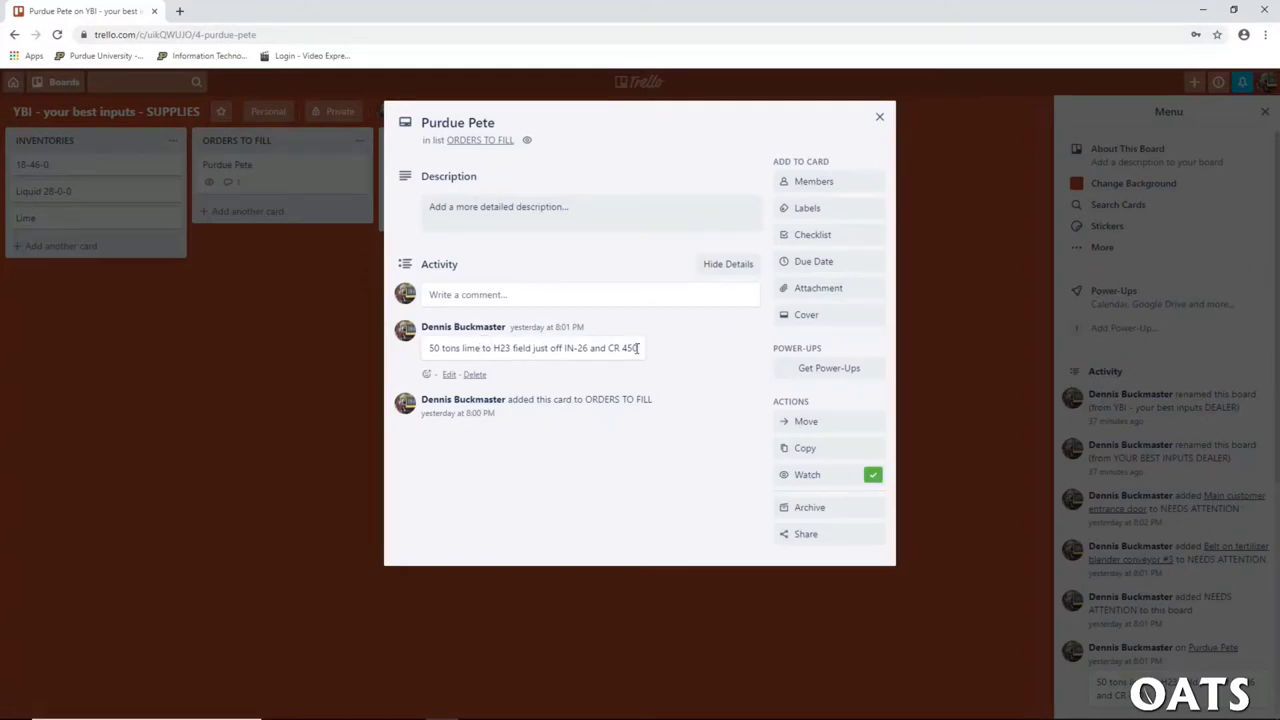
{"action": "left_click_drag", "start_coordinate": [638, 348], "coordinate": [521, 344]}
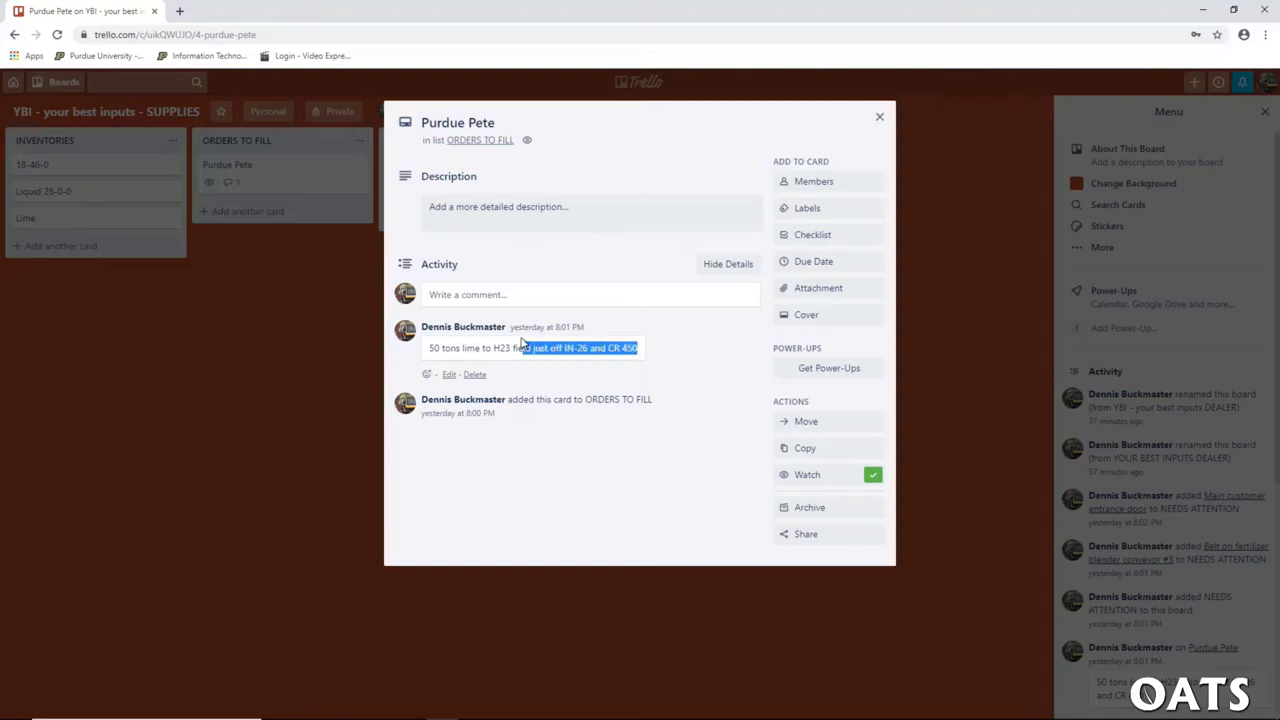